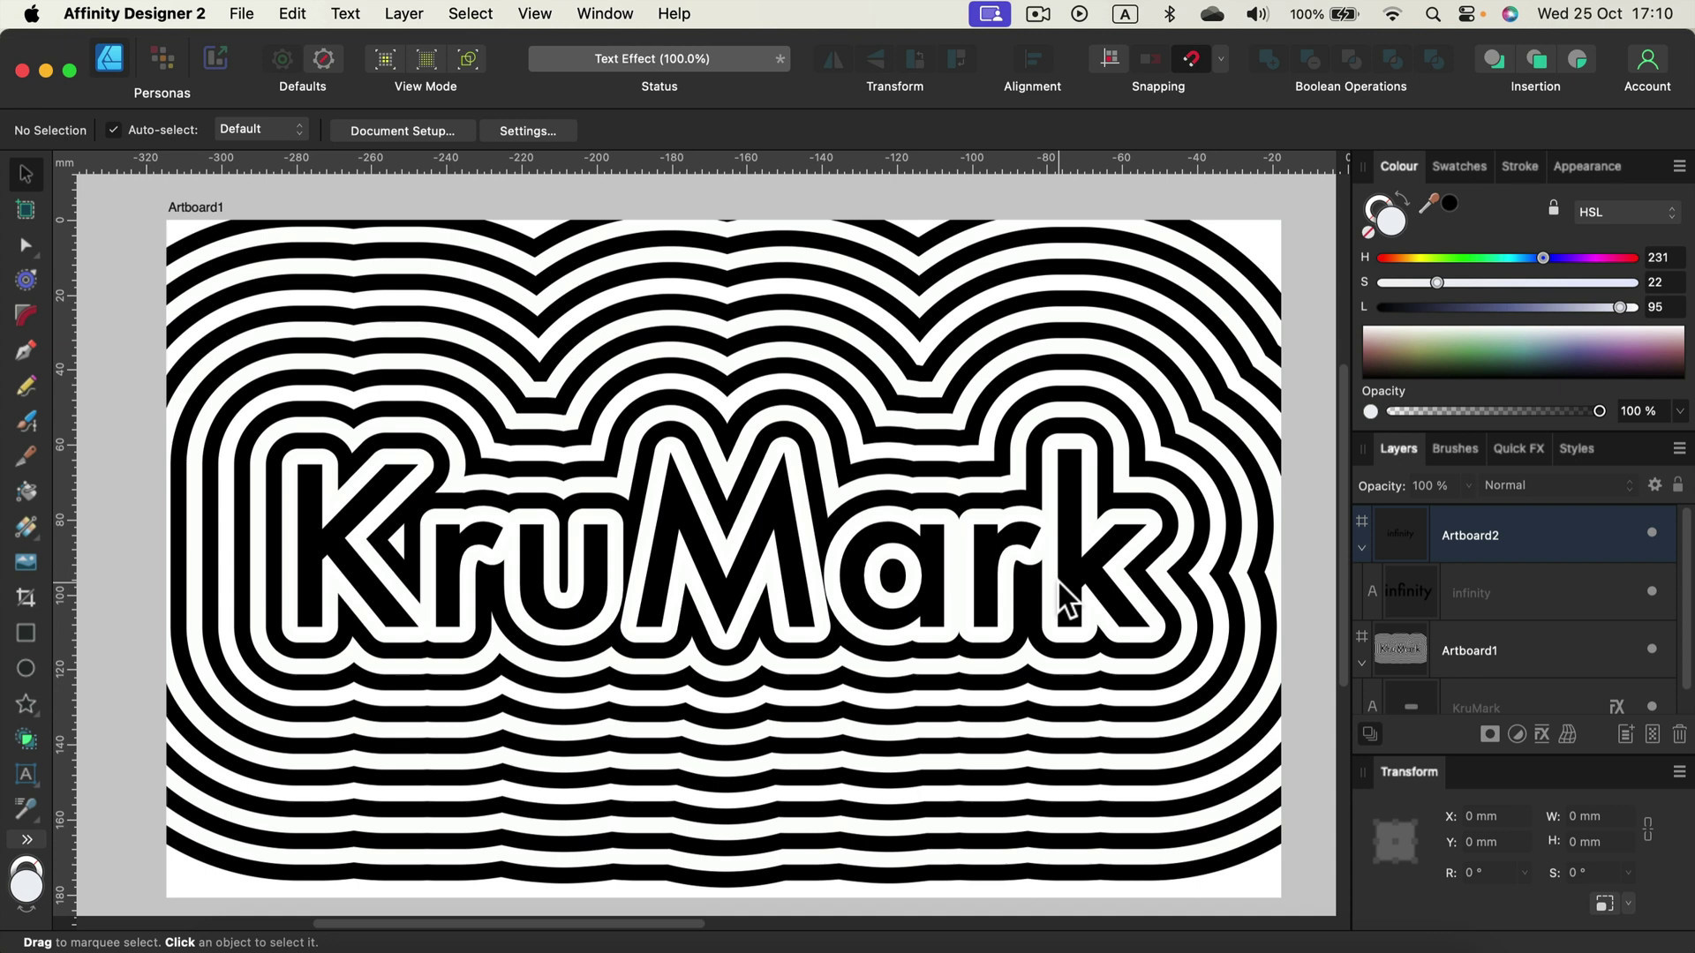
- Replace the ringed word KruMark with the text Hello
click(1017, 564)
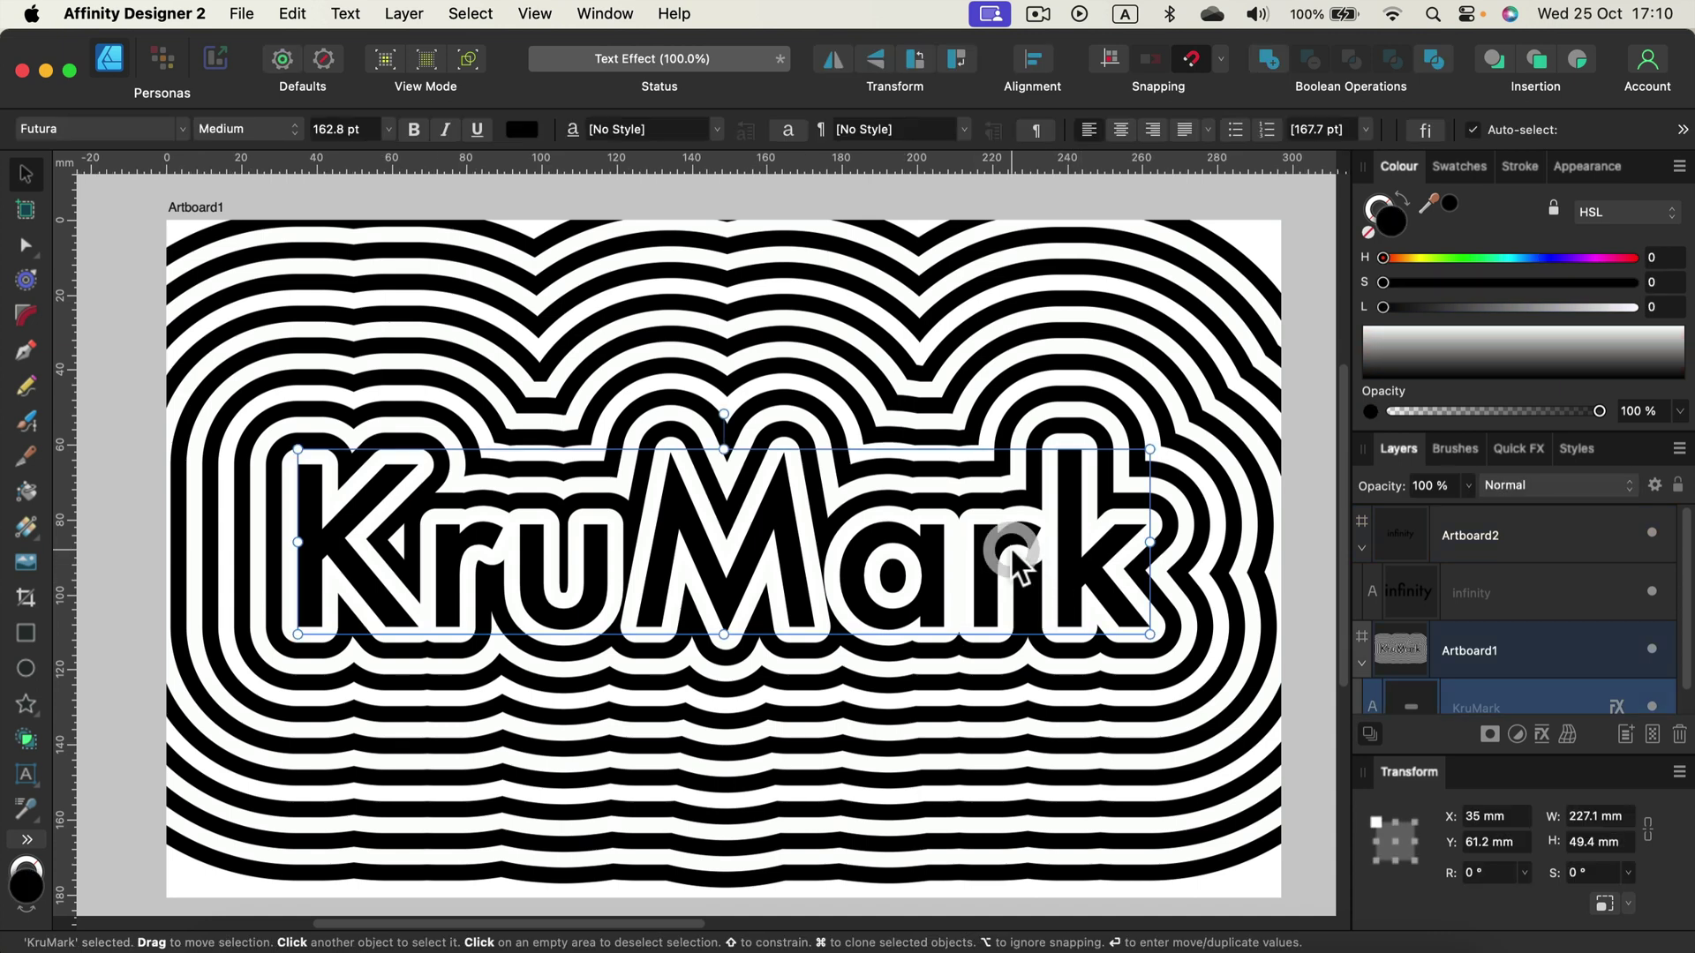
double_click(1015, 560)
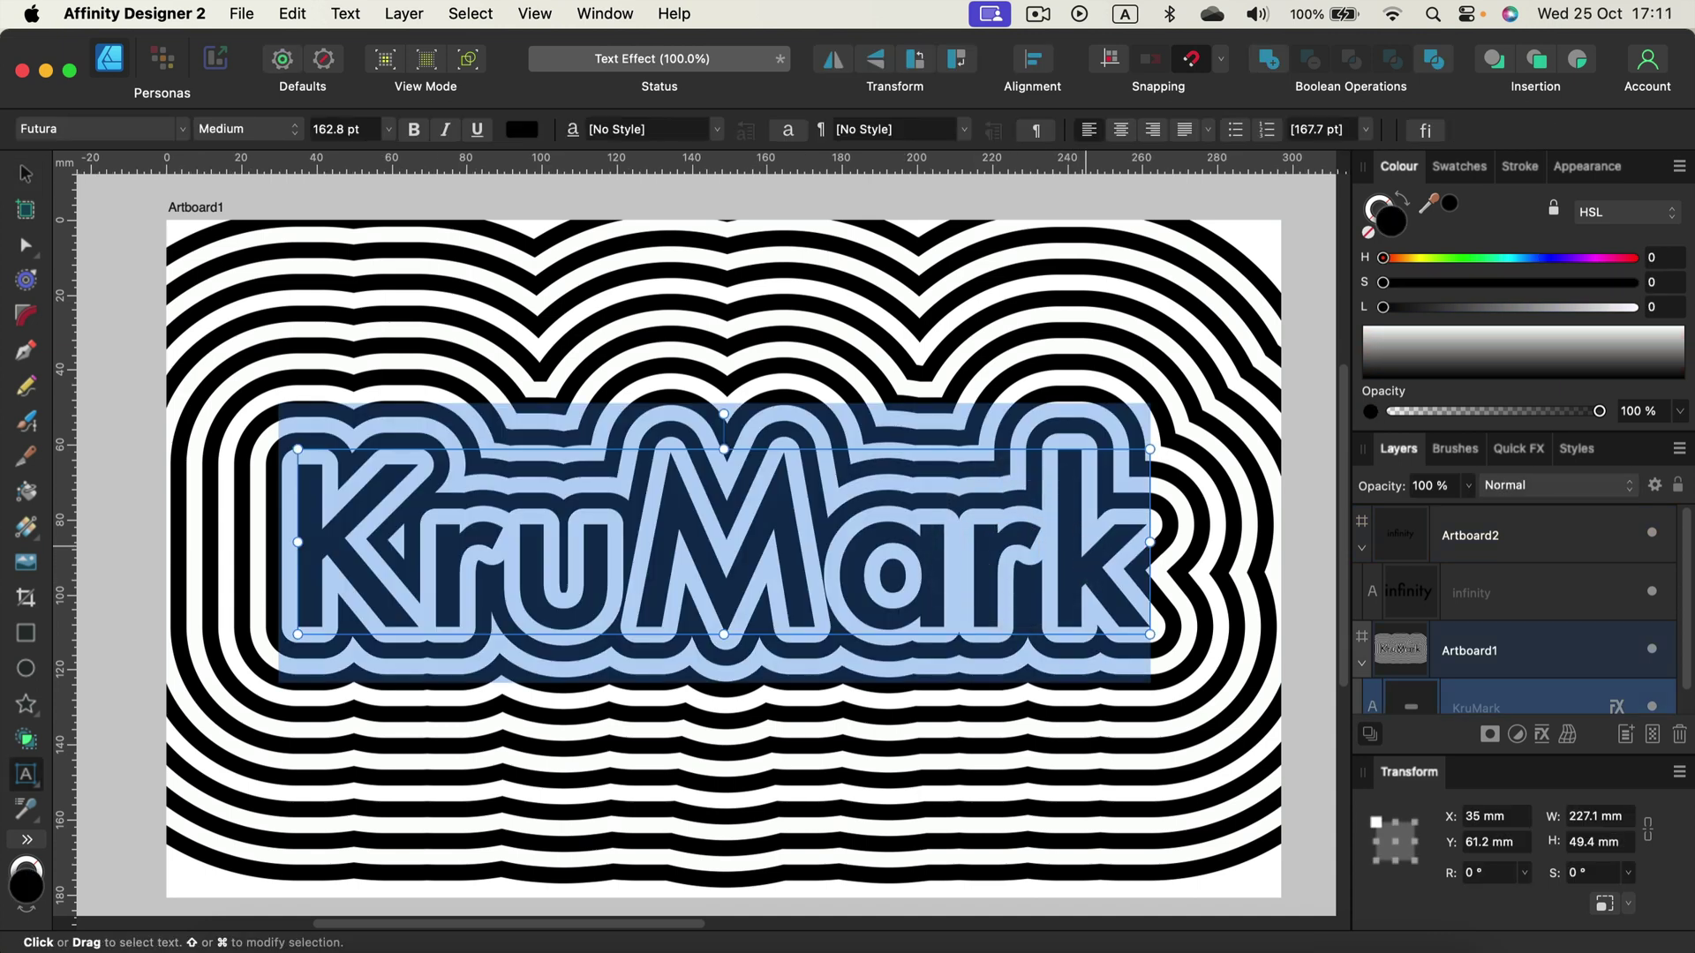
text(Hello)
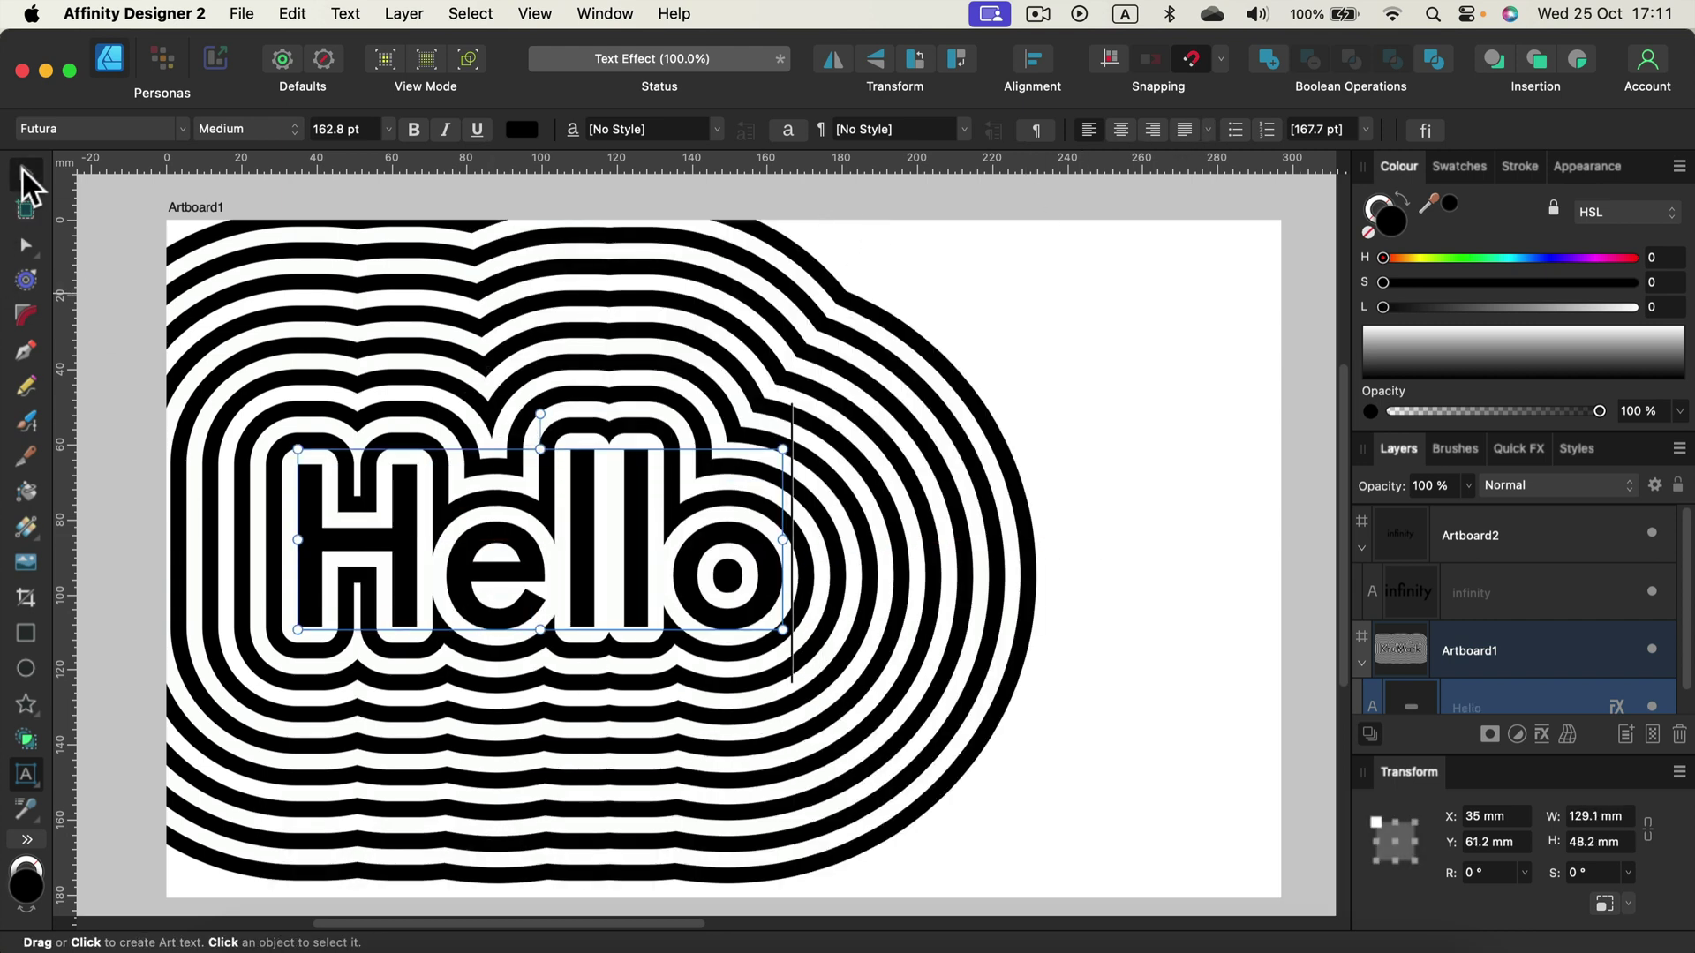
- Move Hello right toward the artboard centre and deselect it
click(25, 173)
drag(581, 530, 738, 536)
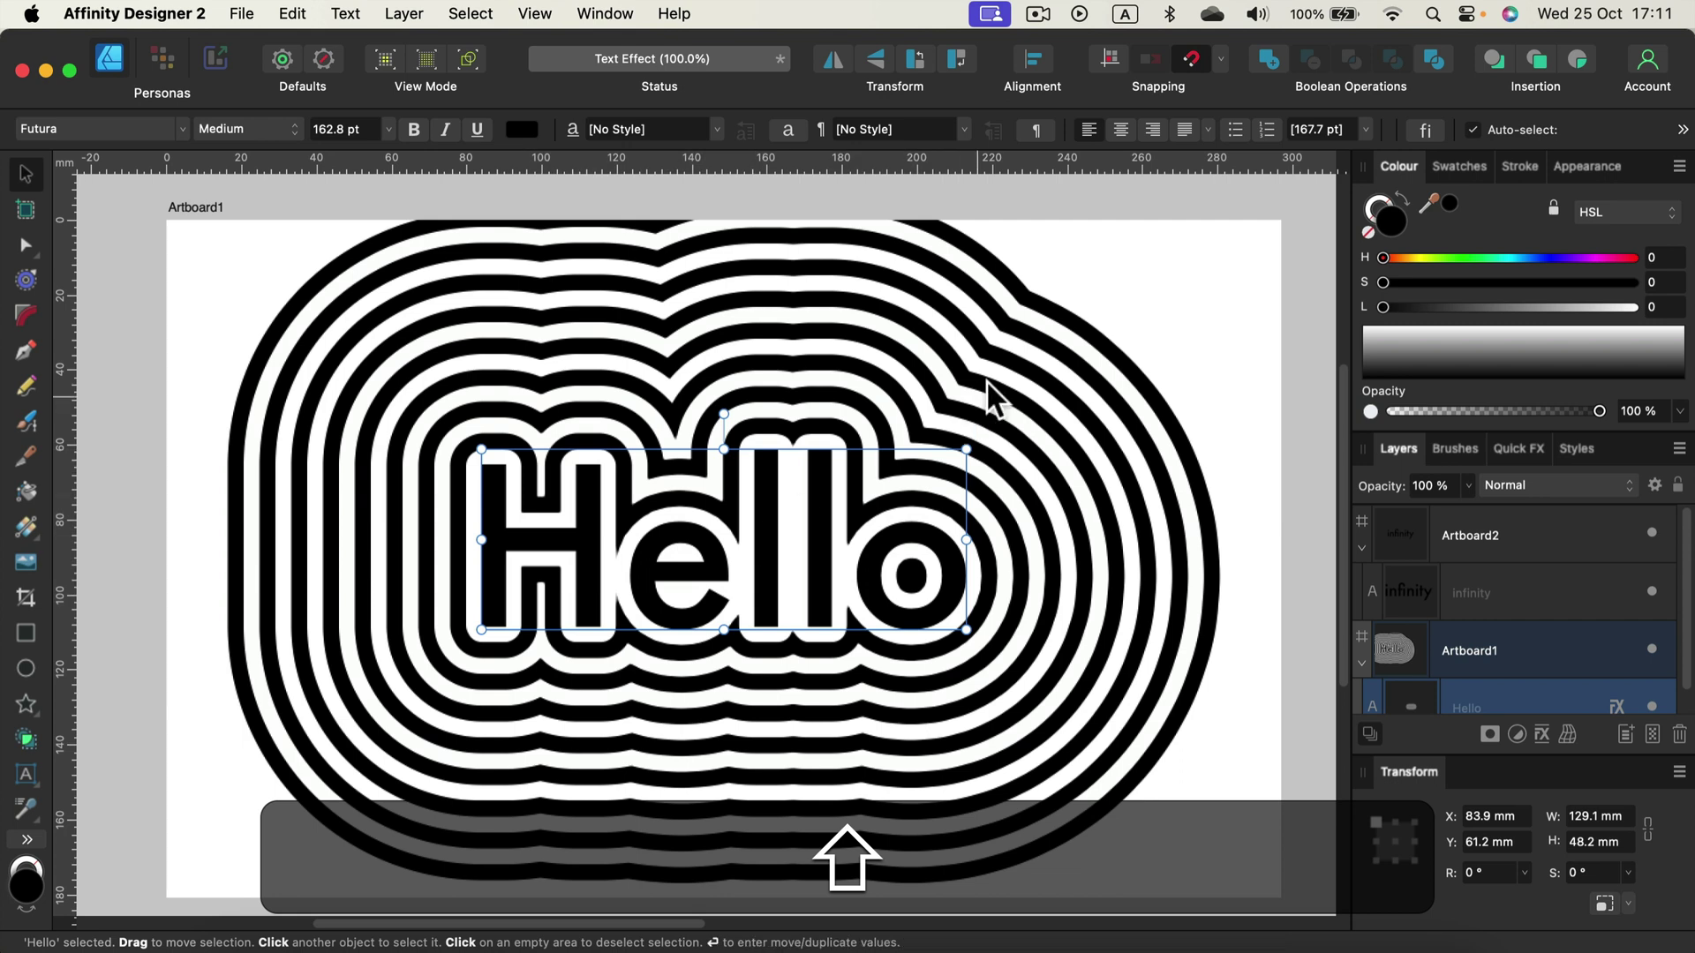
click(1158, 290)
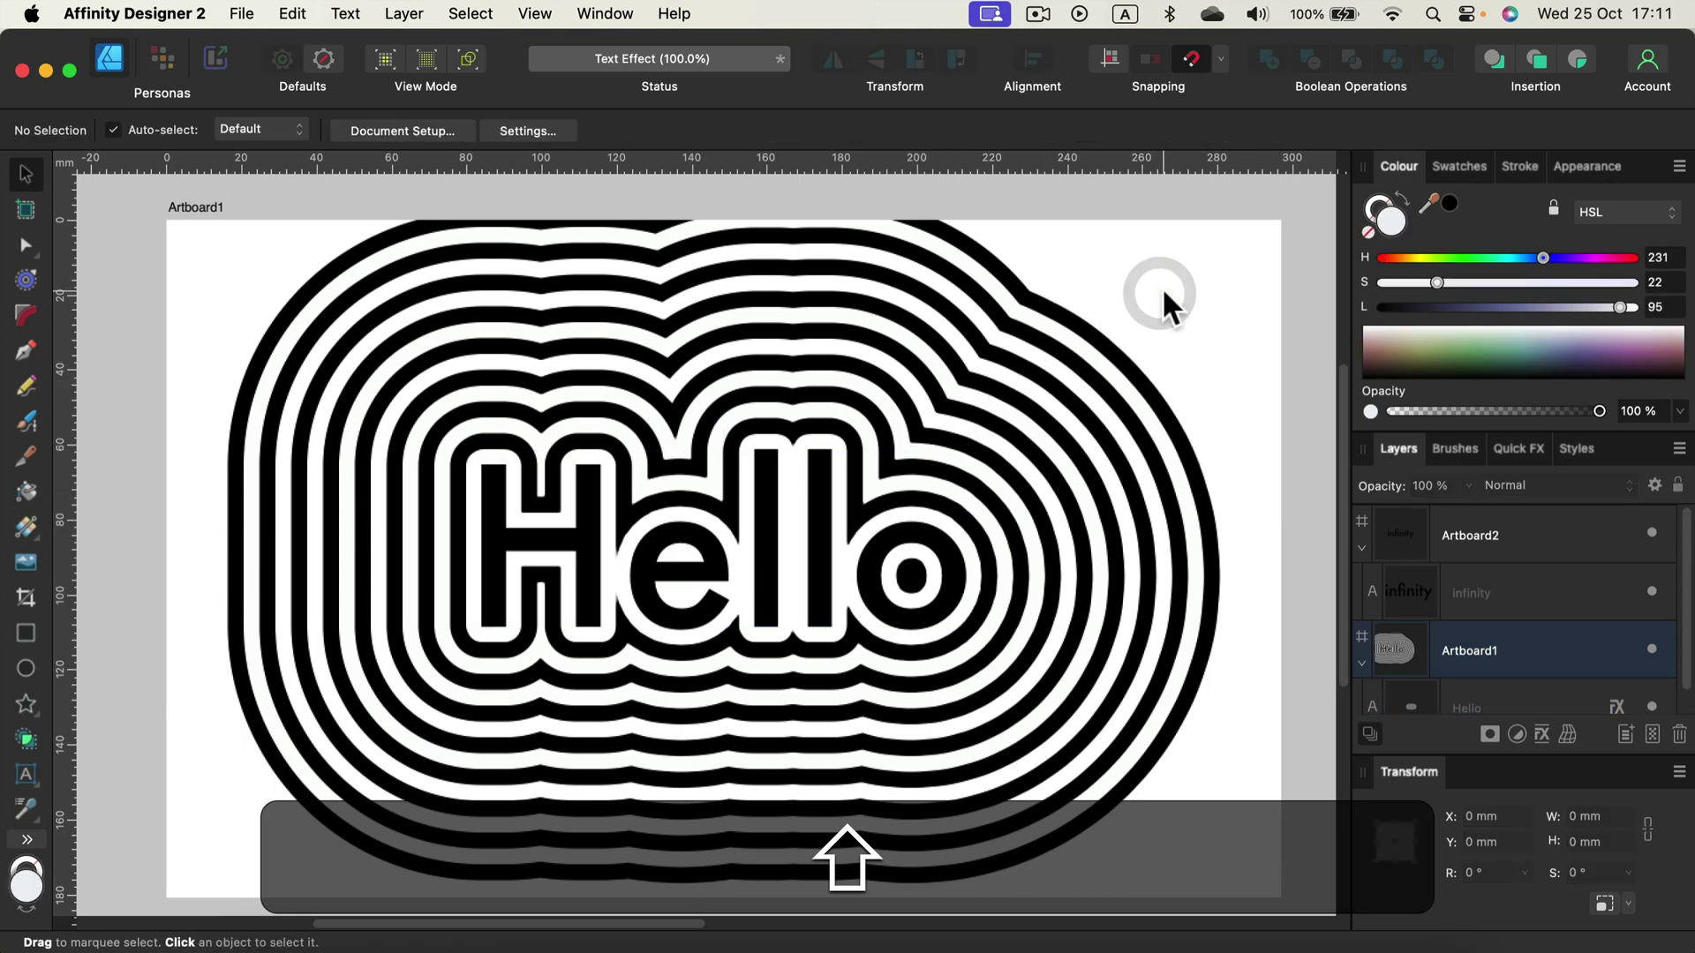
- Open Hello's layer effects and select the outermost 800 px black Outline
click(837, 505)
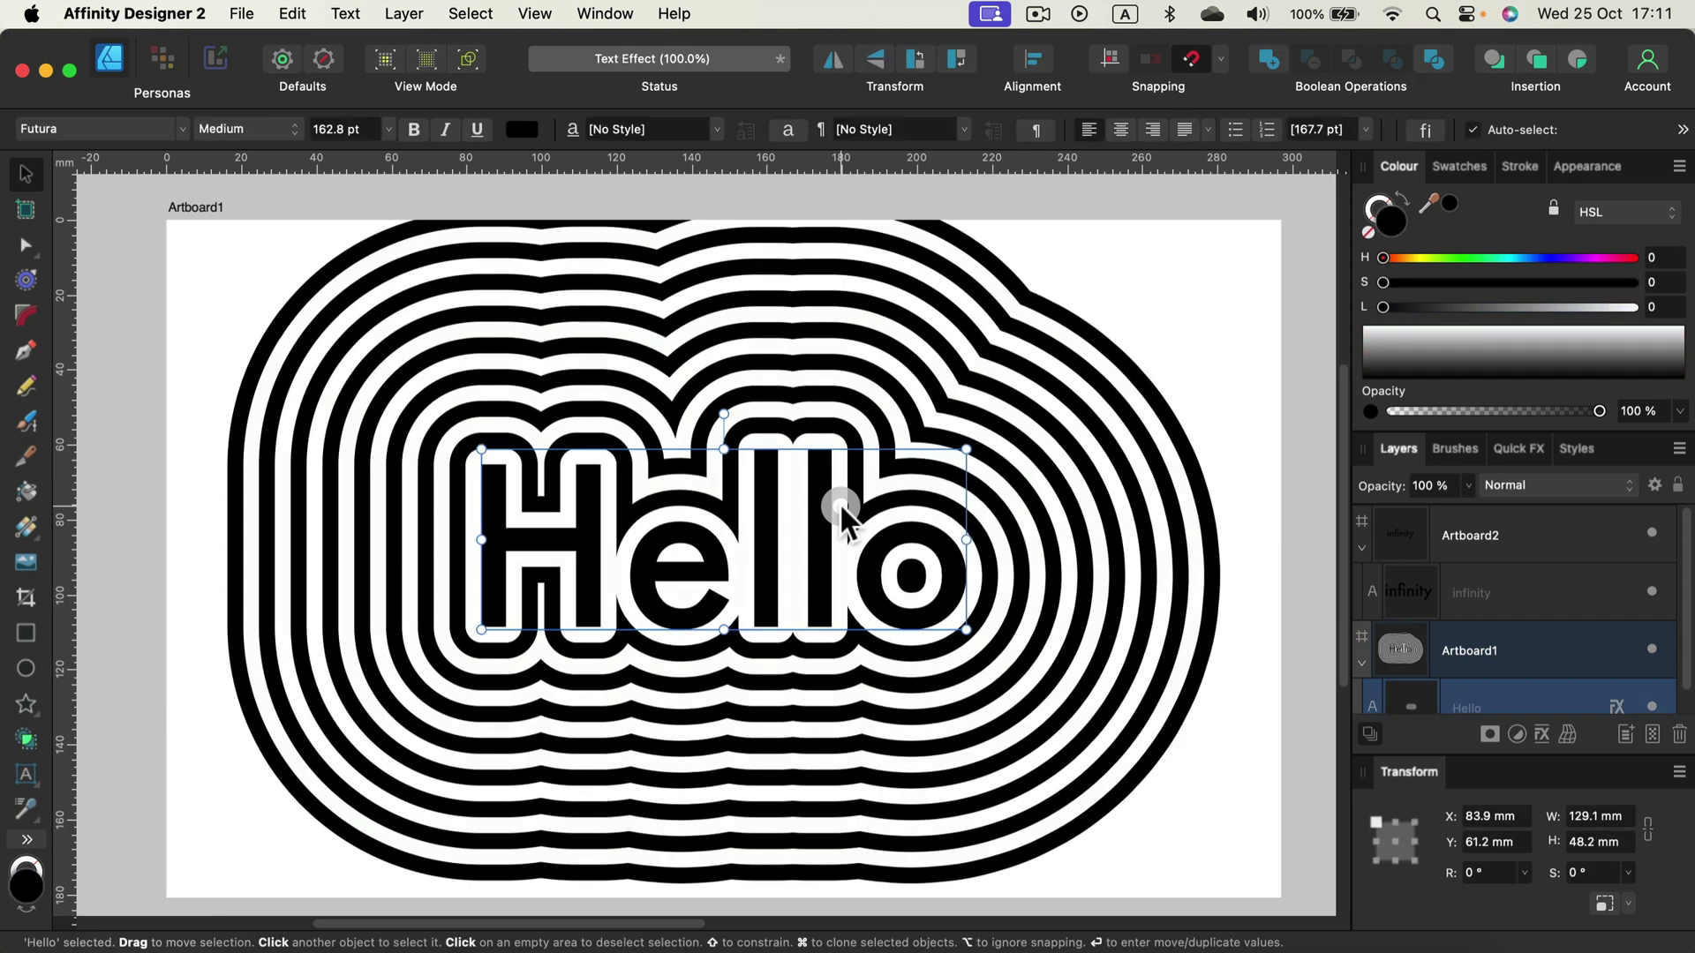
scroll(1480, 601, down, 1)
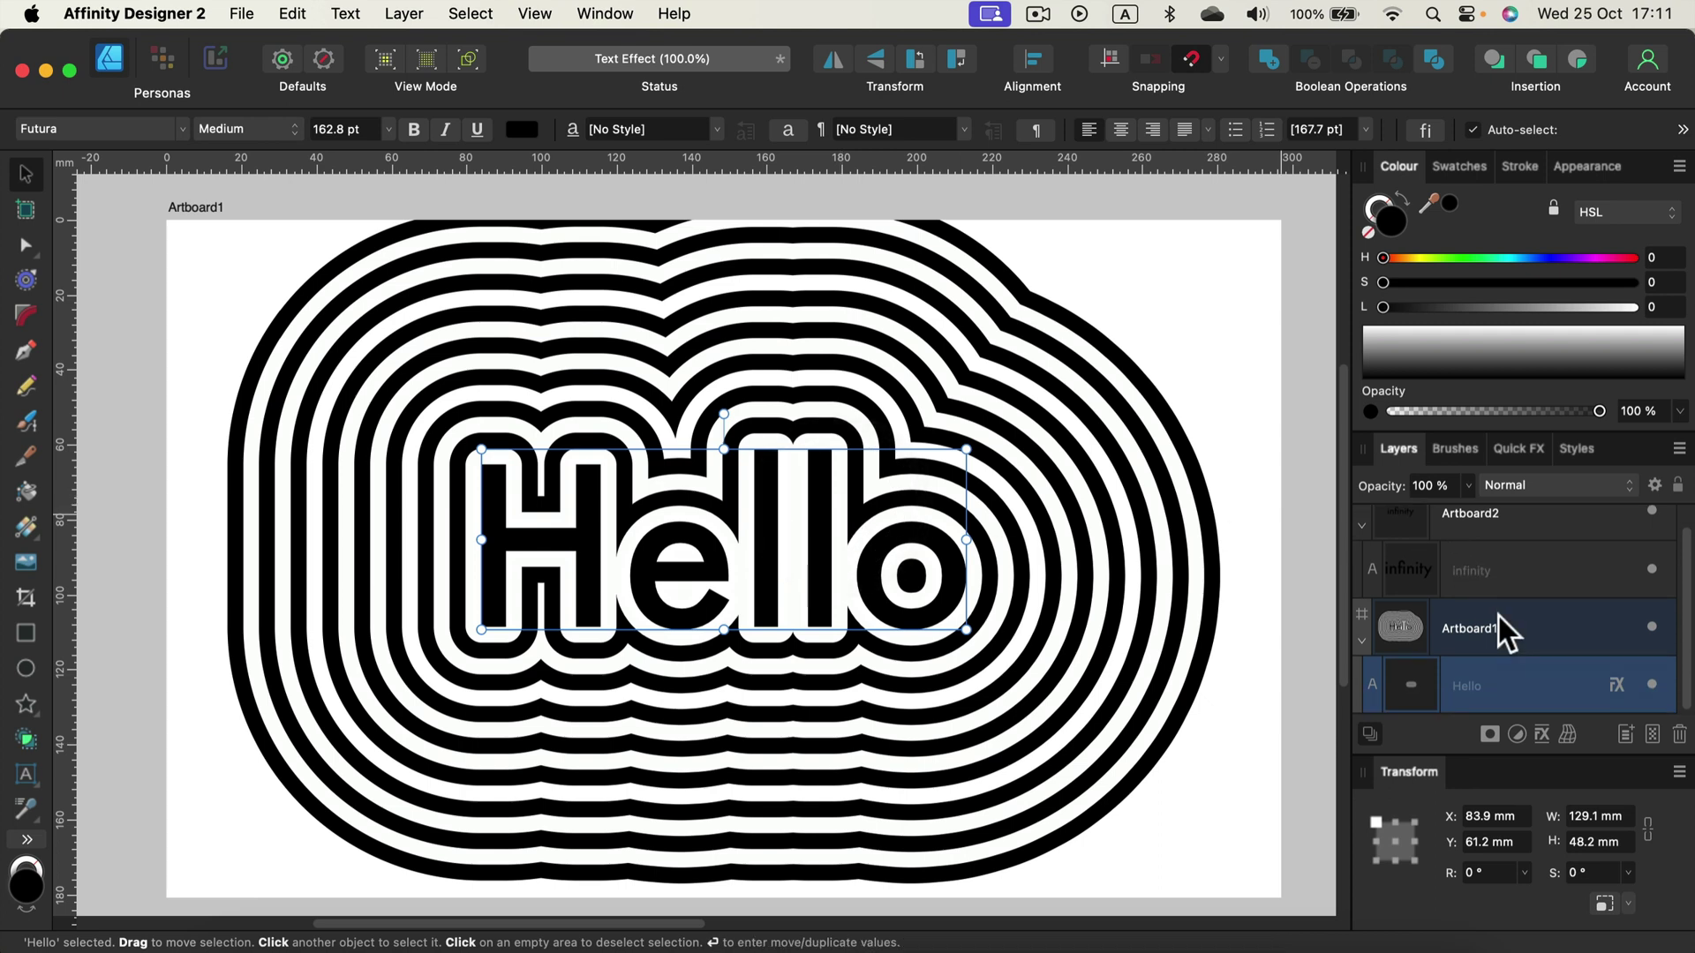
click(1540, 736)
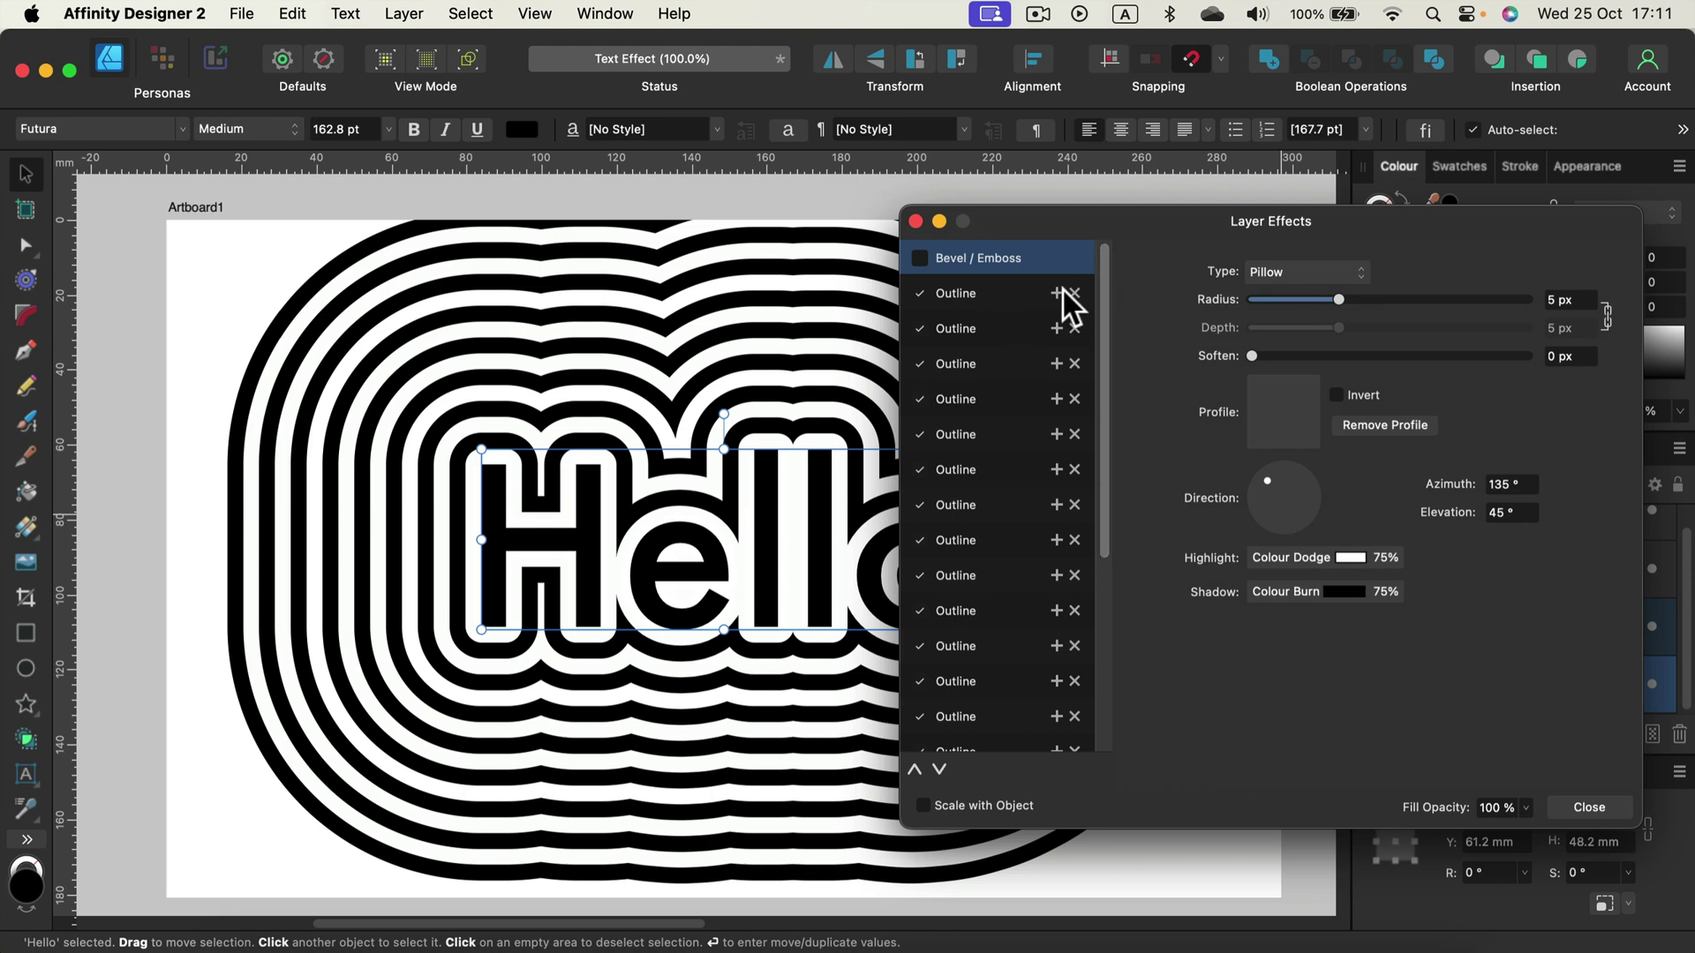
drag(1104, 286, 1136, 452)
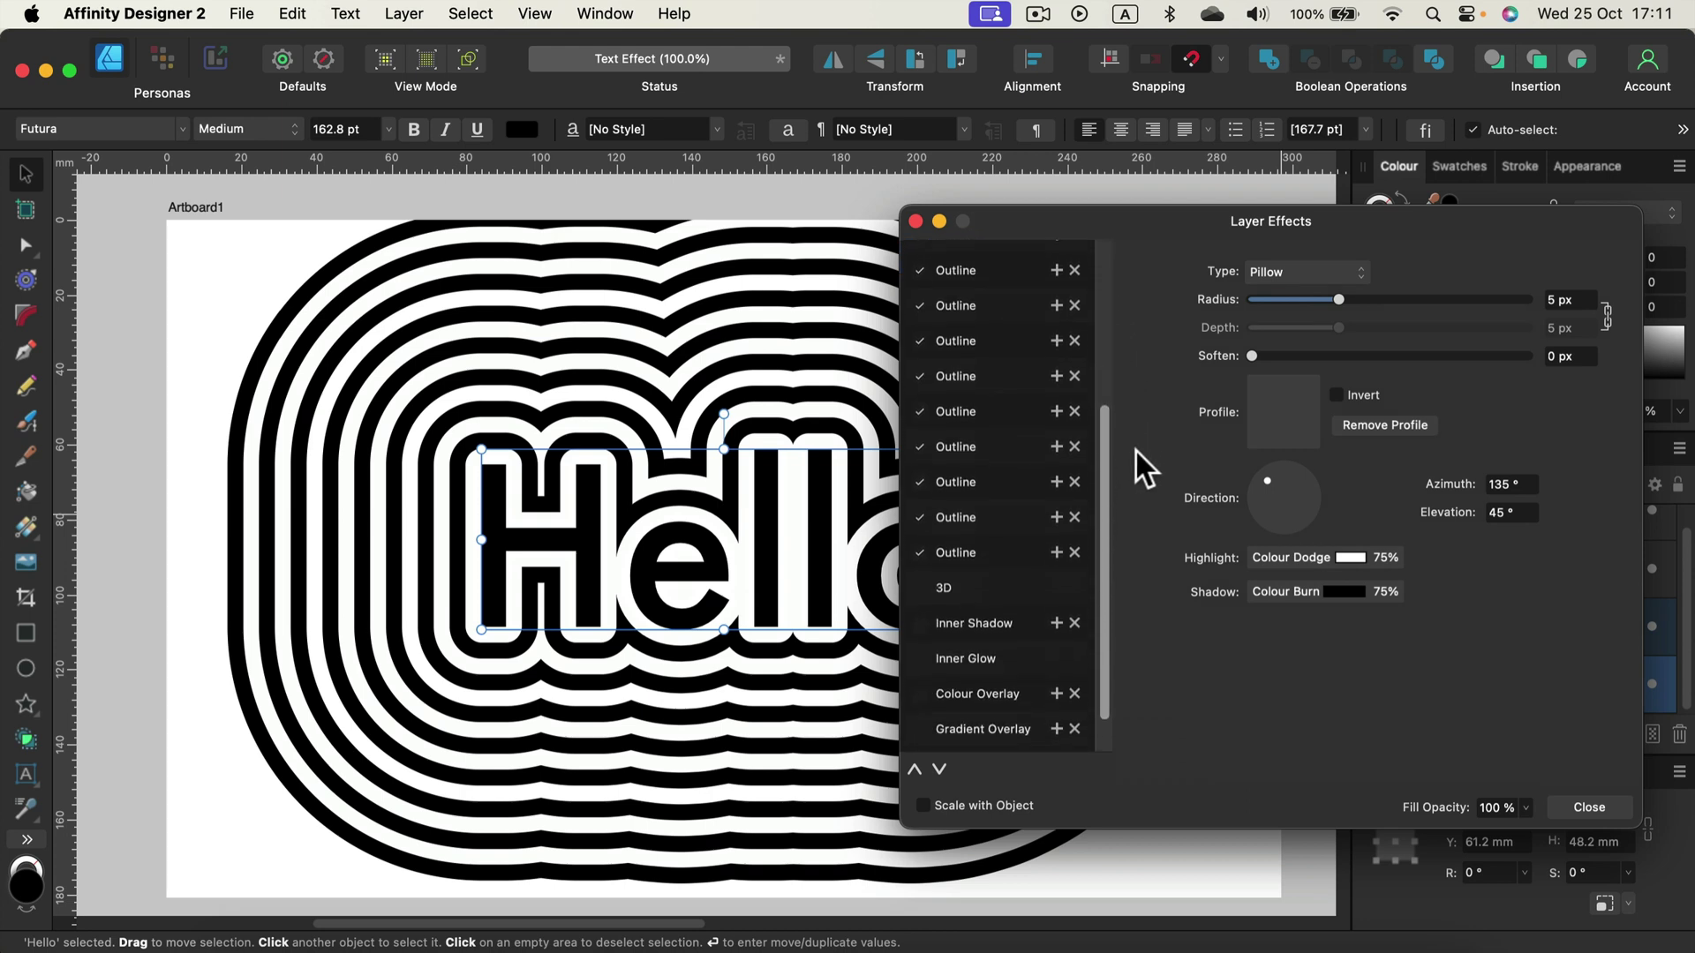
click(1005, 554)
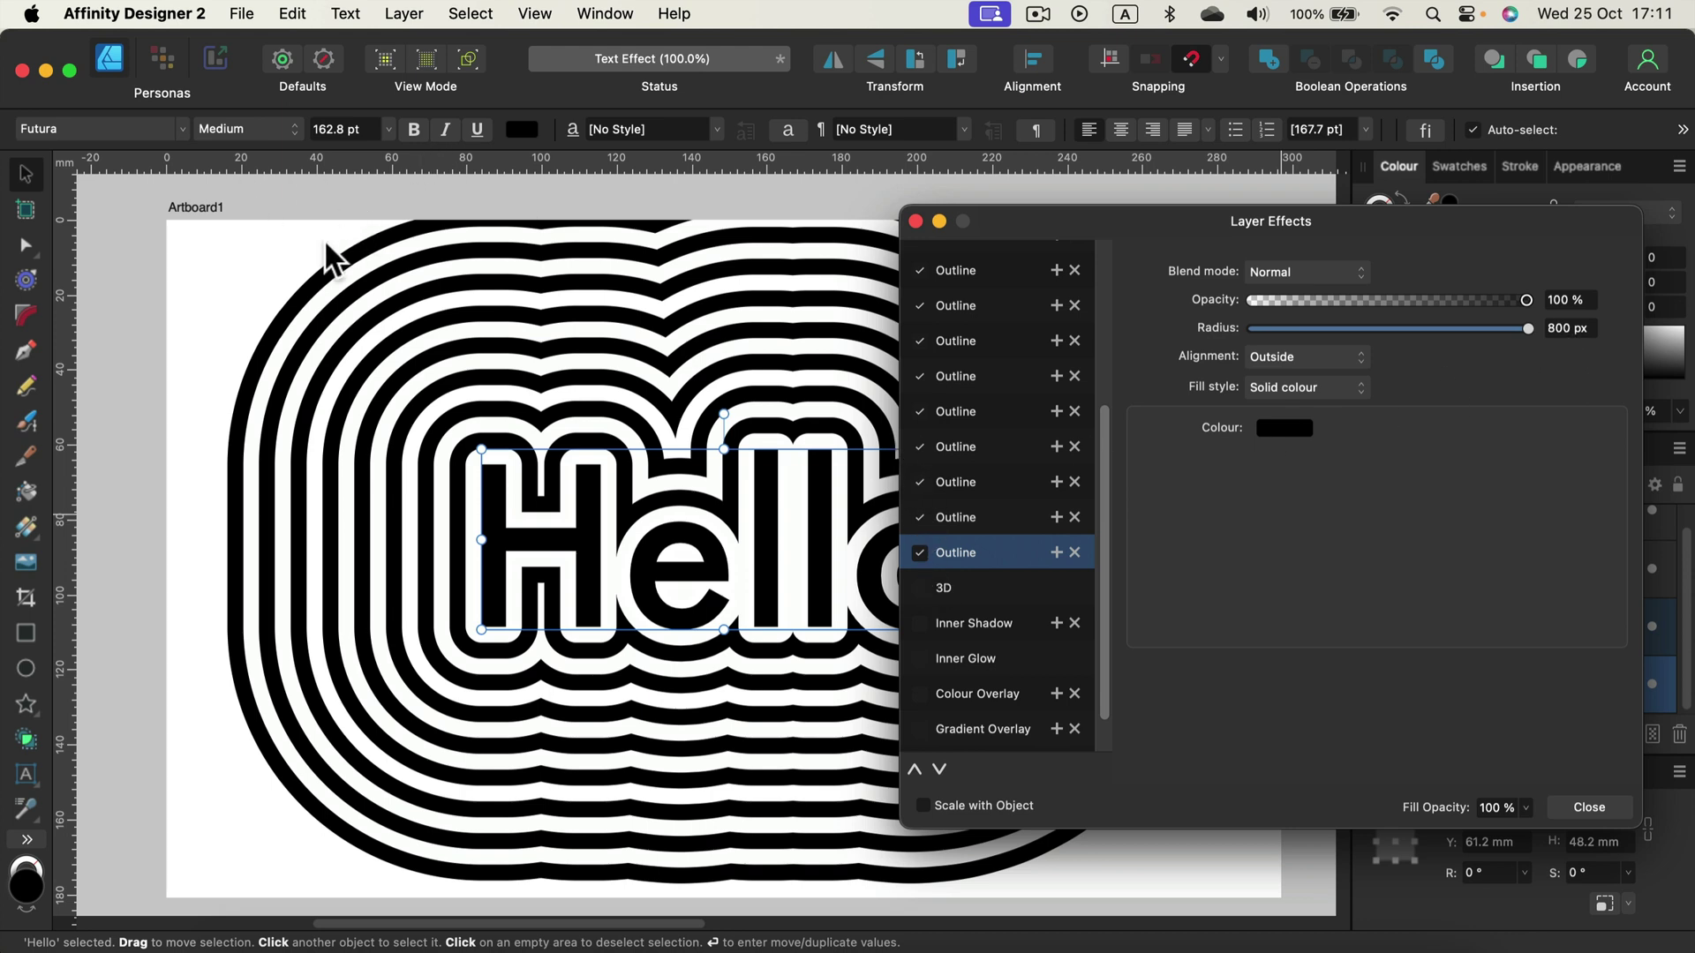
- Duplicate the outermost Outline and make the copy an 850 px white ring
click(1056, 549)
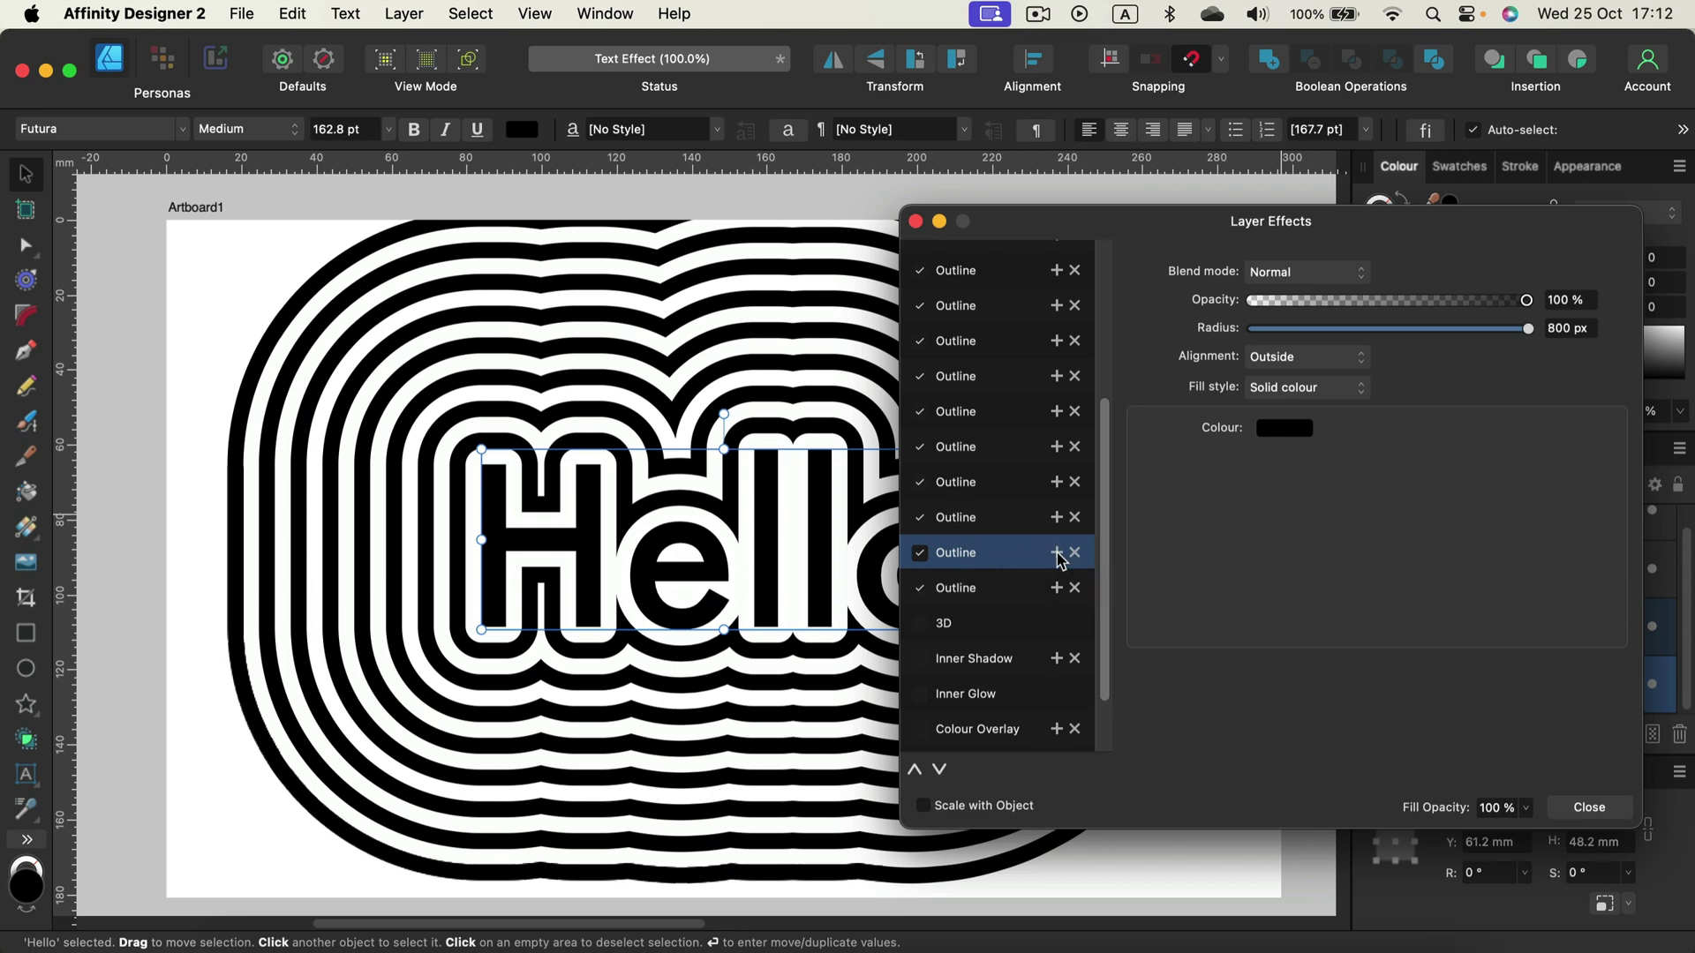
click(1033, 578)
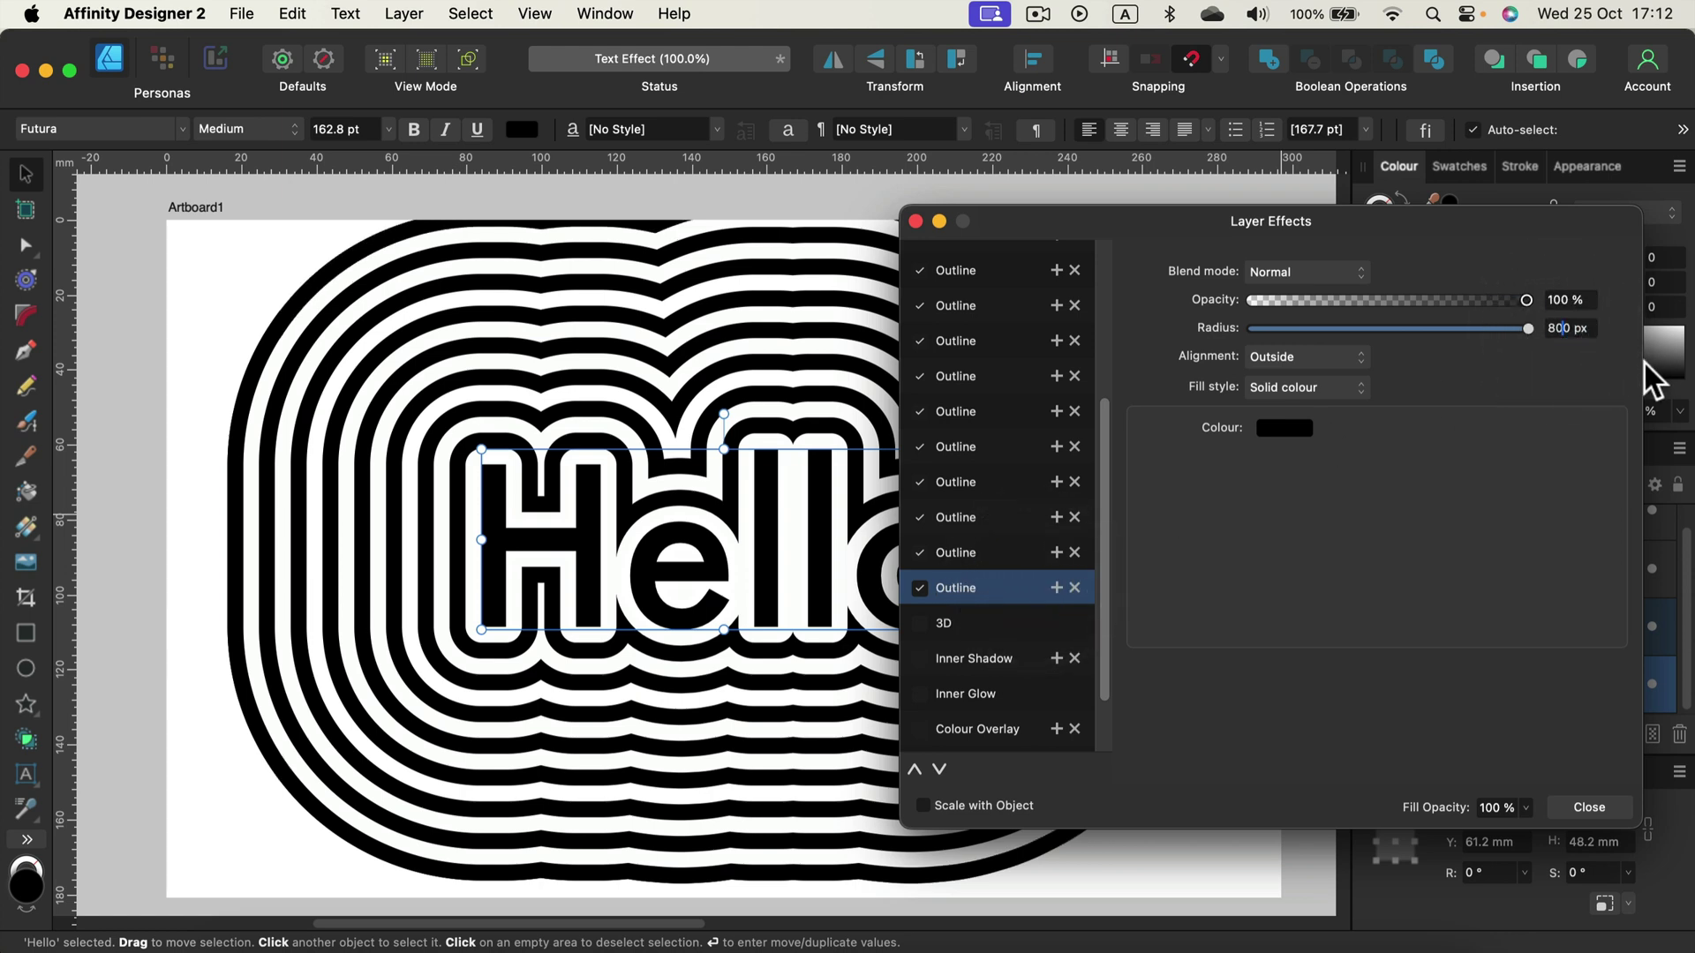
key(BackSpace)
text(5)
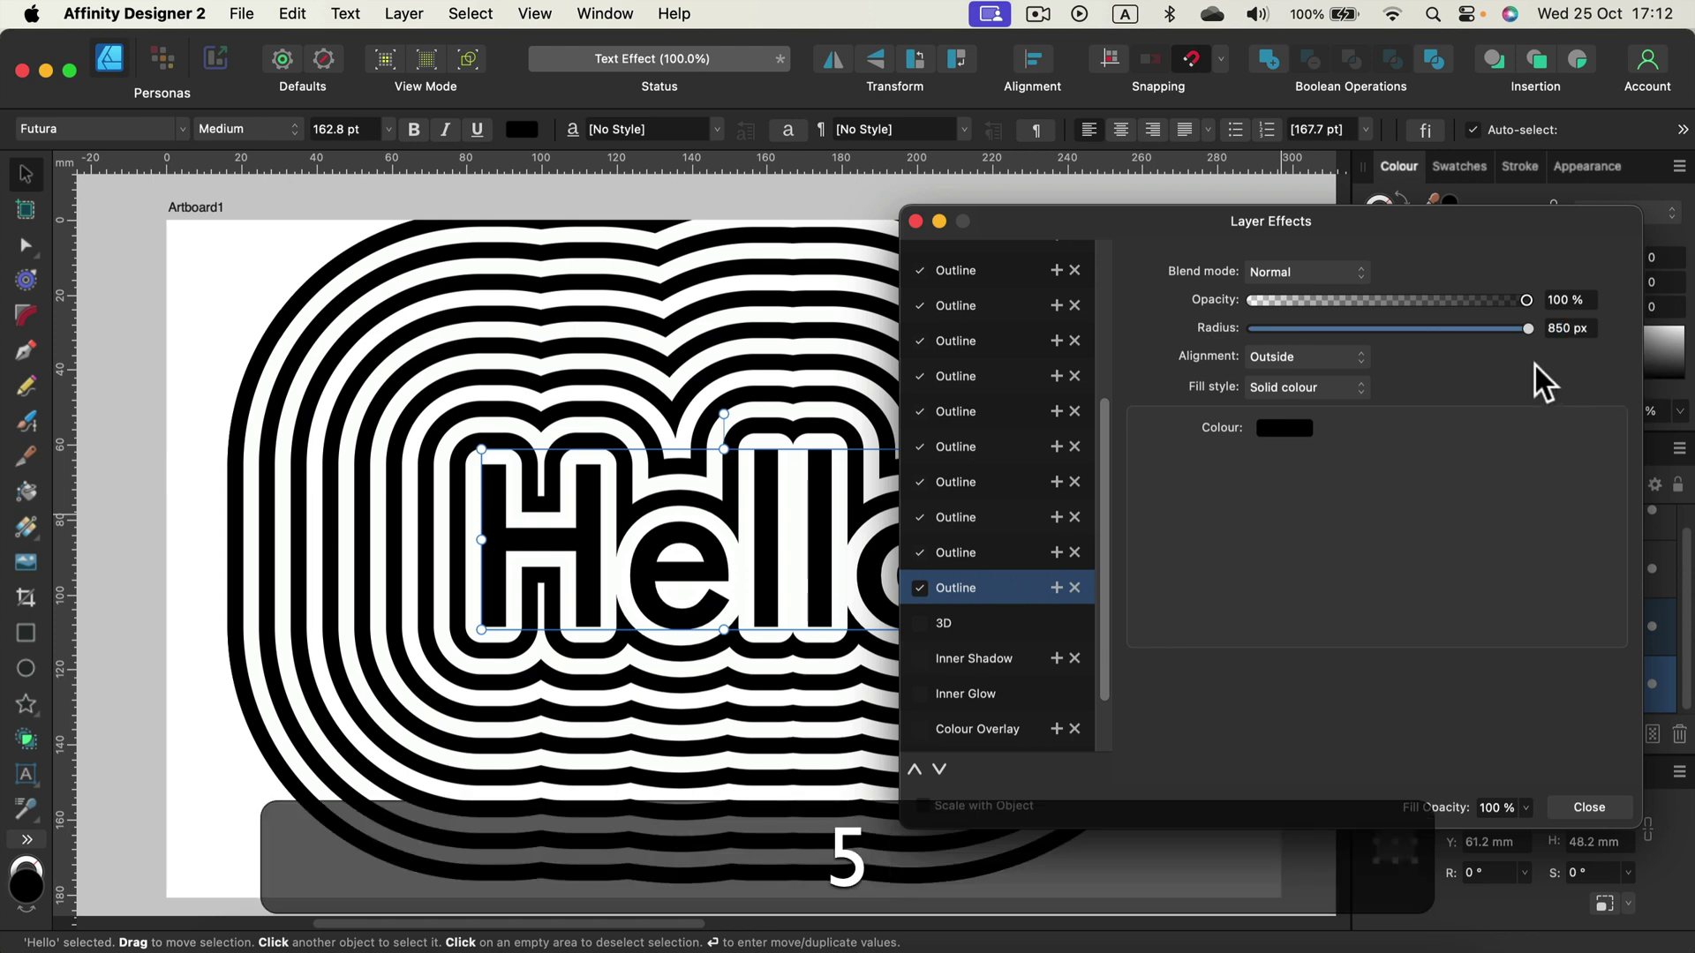
click(1298, 429)
drag(1275, 549, 1450, 549)
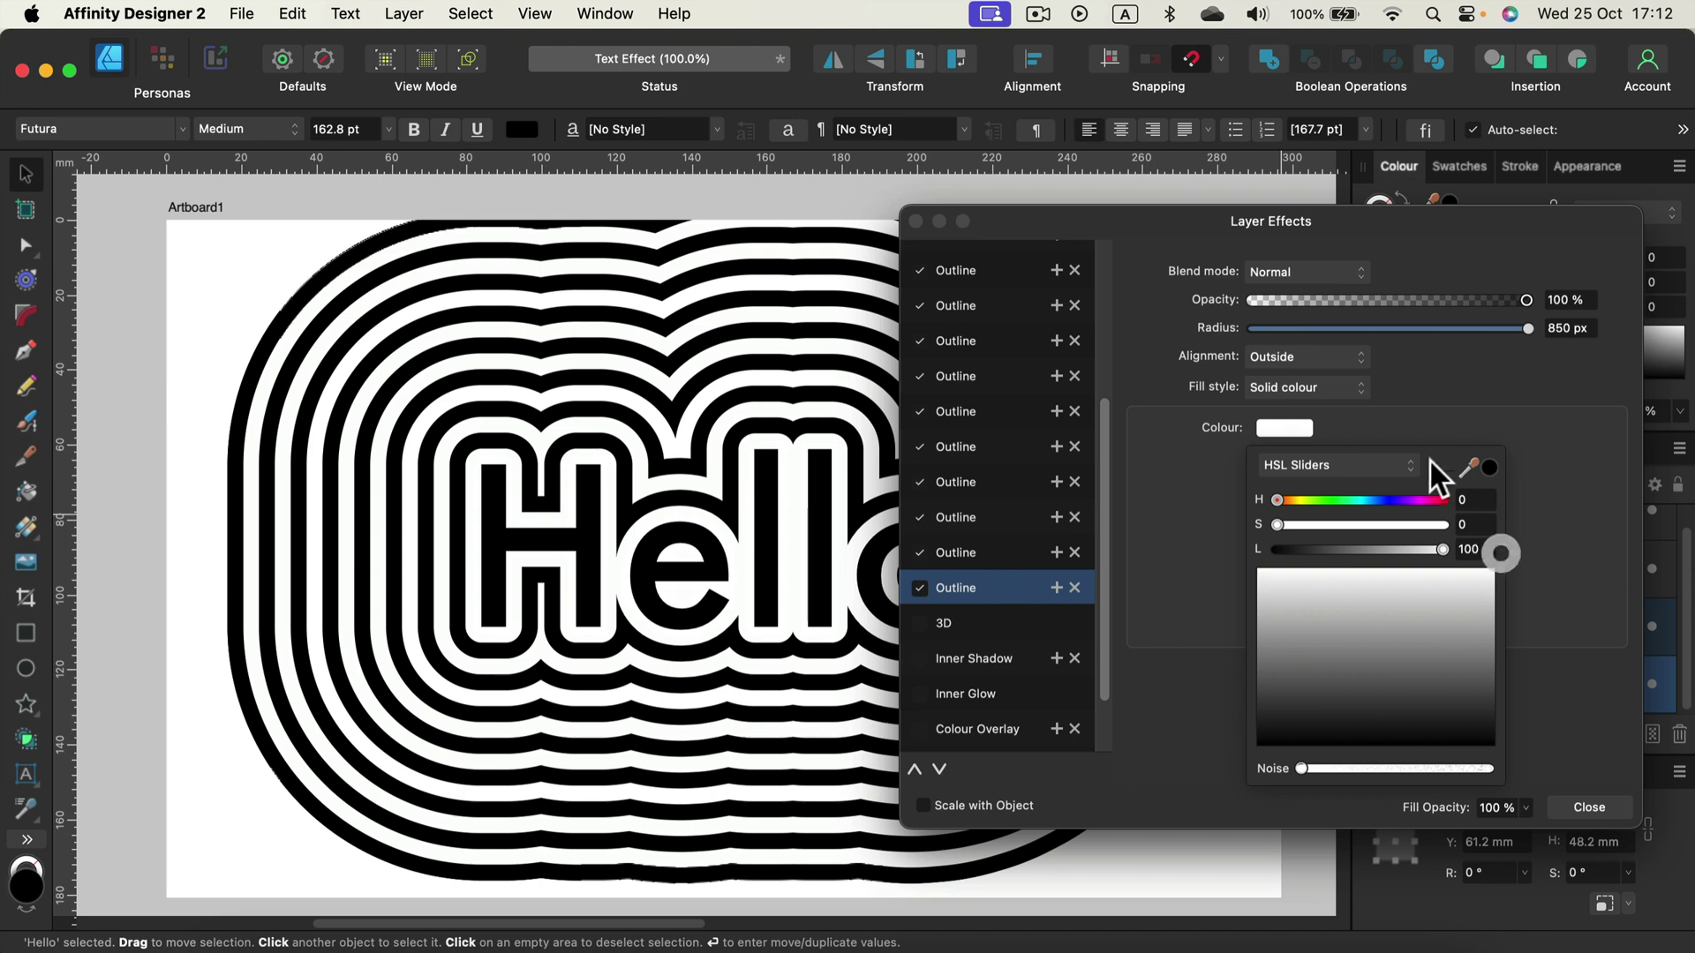
click(1435, 399)
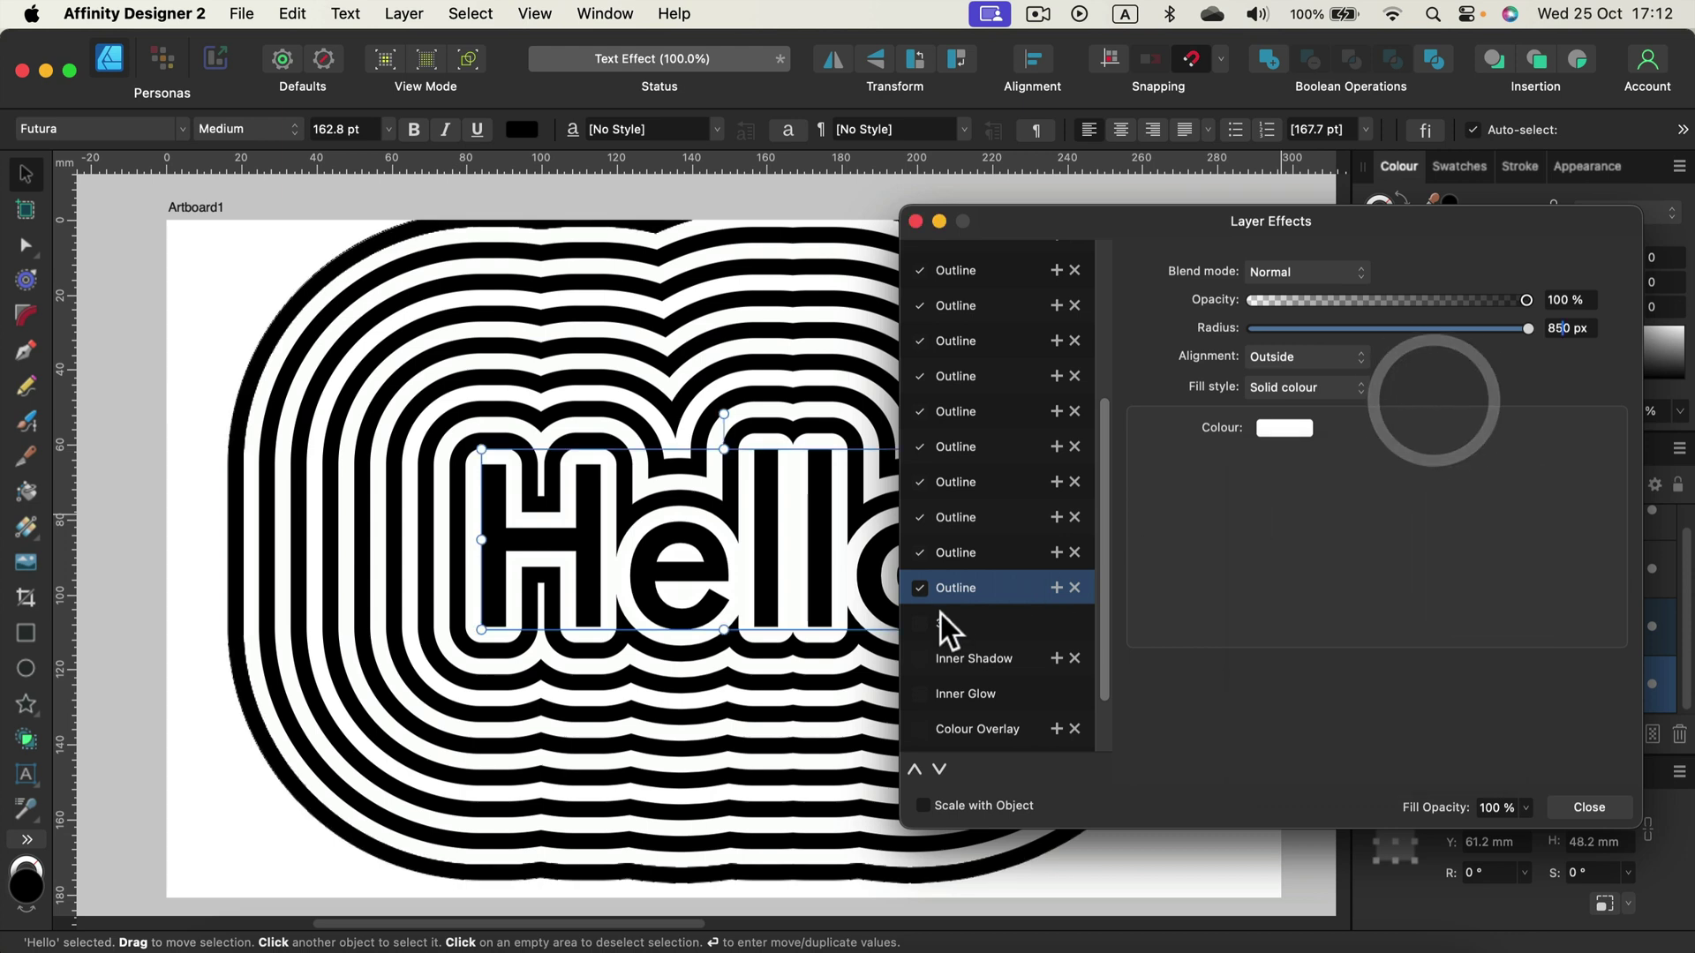
- Duplicate the white outline again as a 900 px black ring
click(1057, 589)
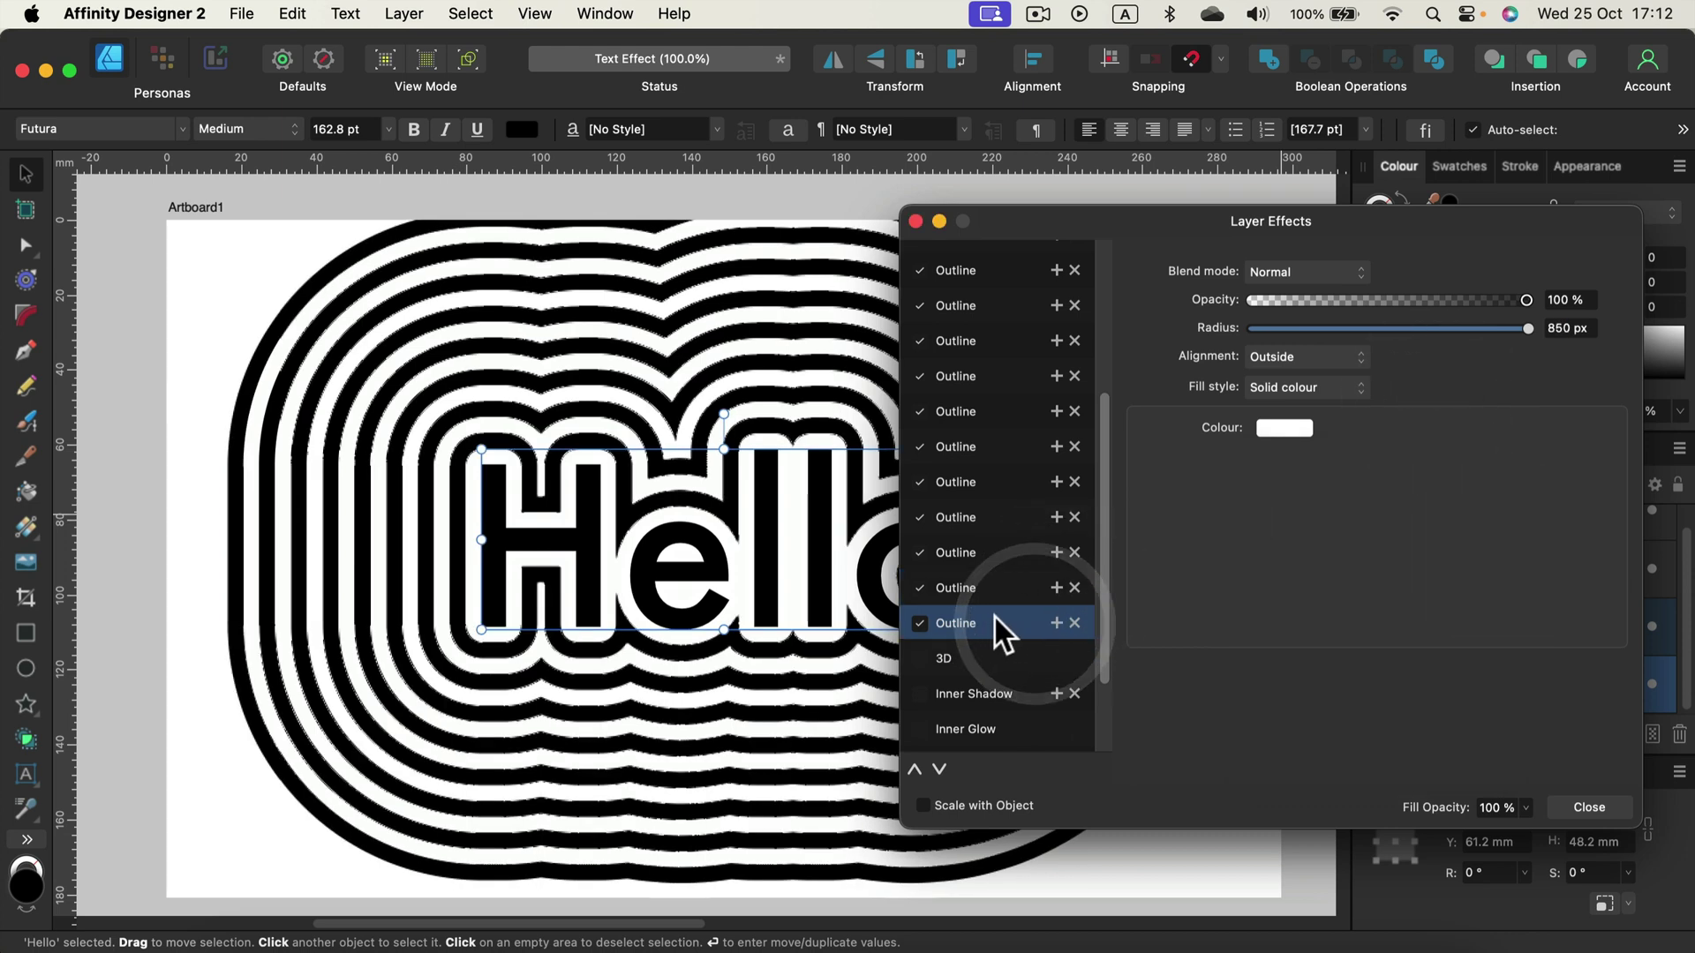
click(1572, 327)
text(900)
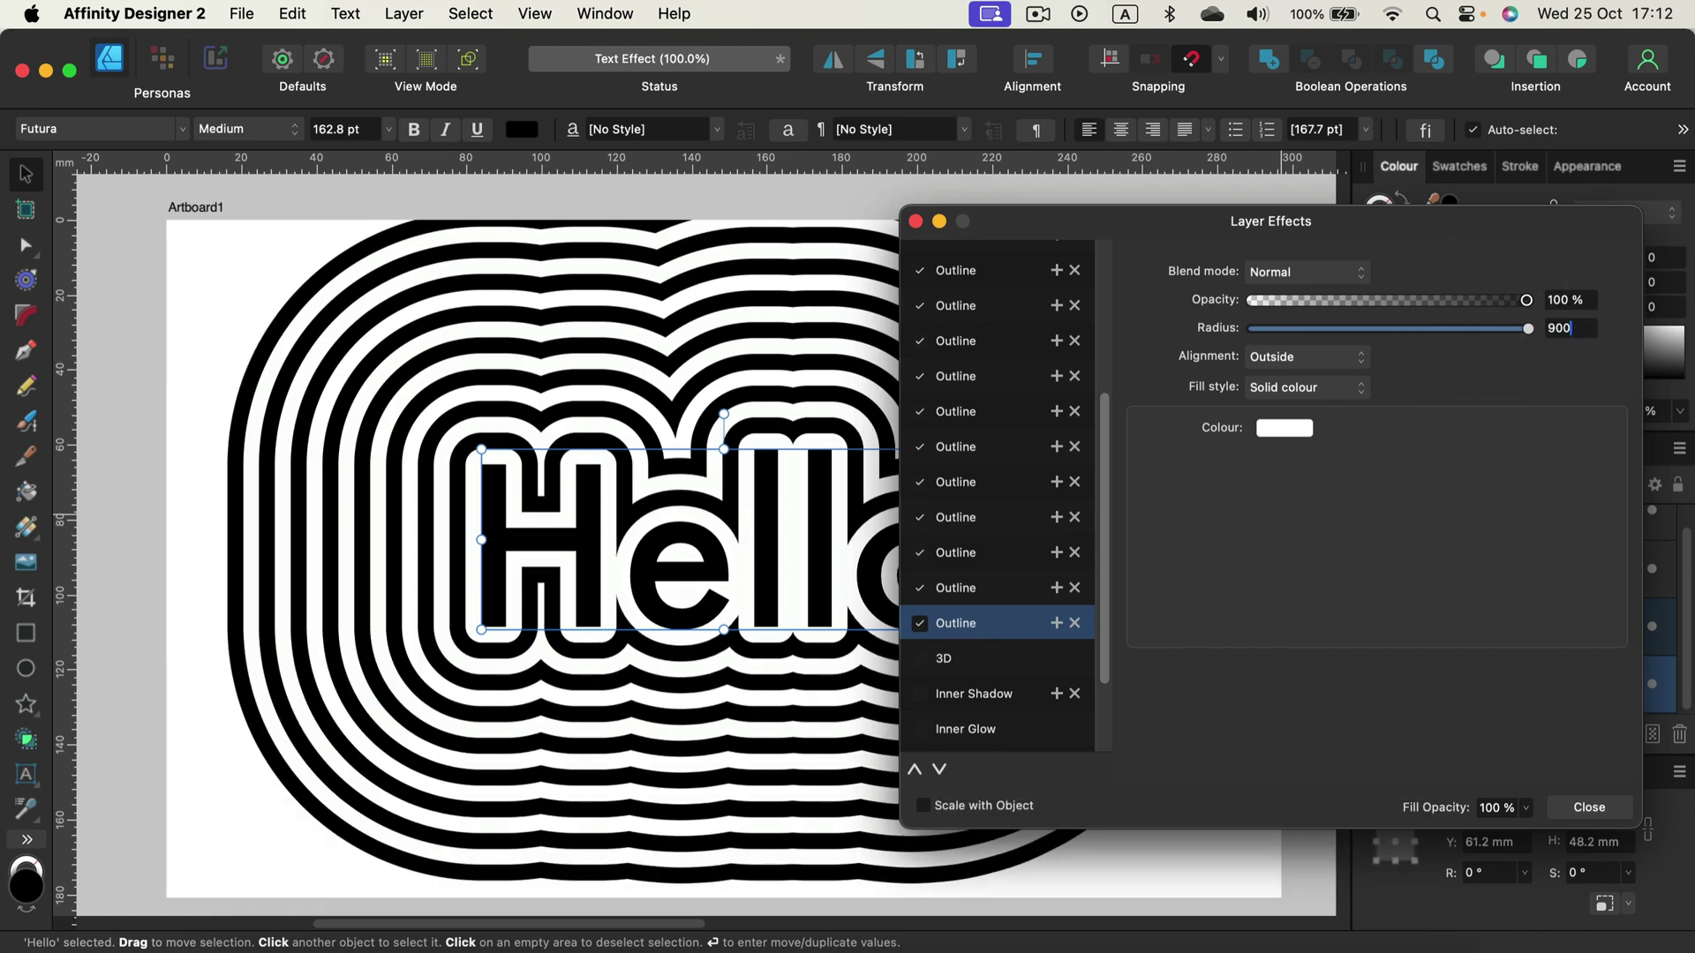
text(px)
click(1279, 427)
drag(1448, 549, 1214, 549)
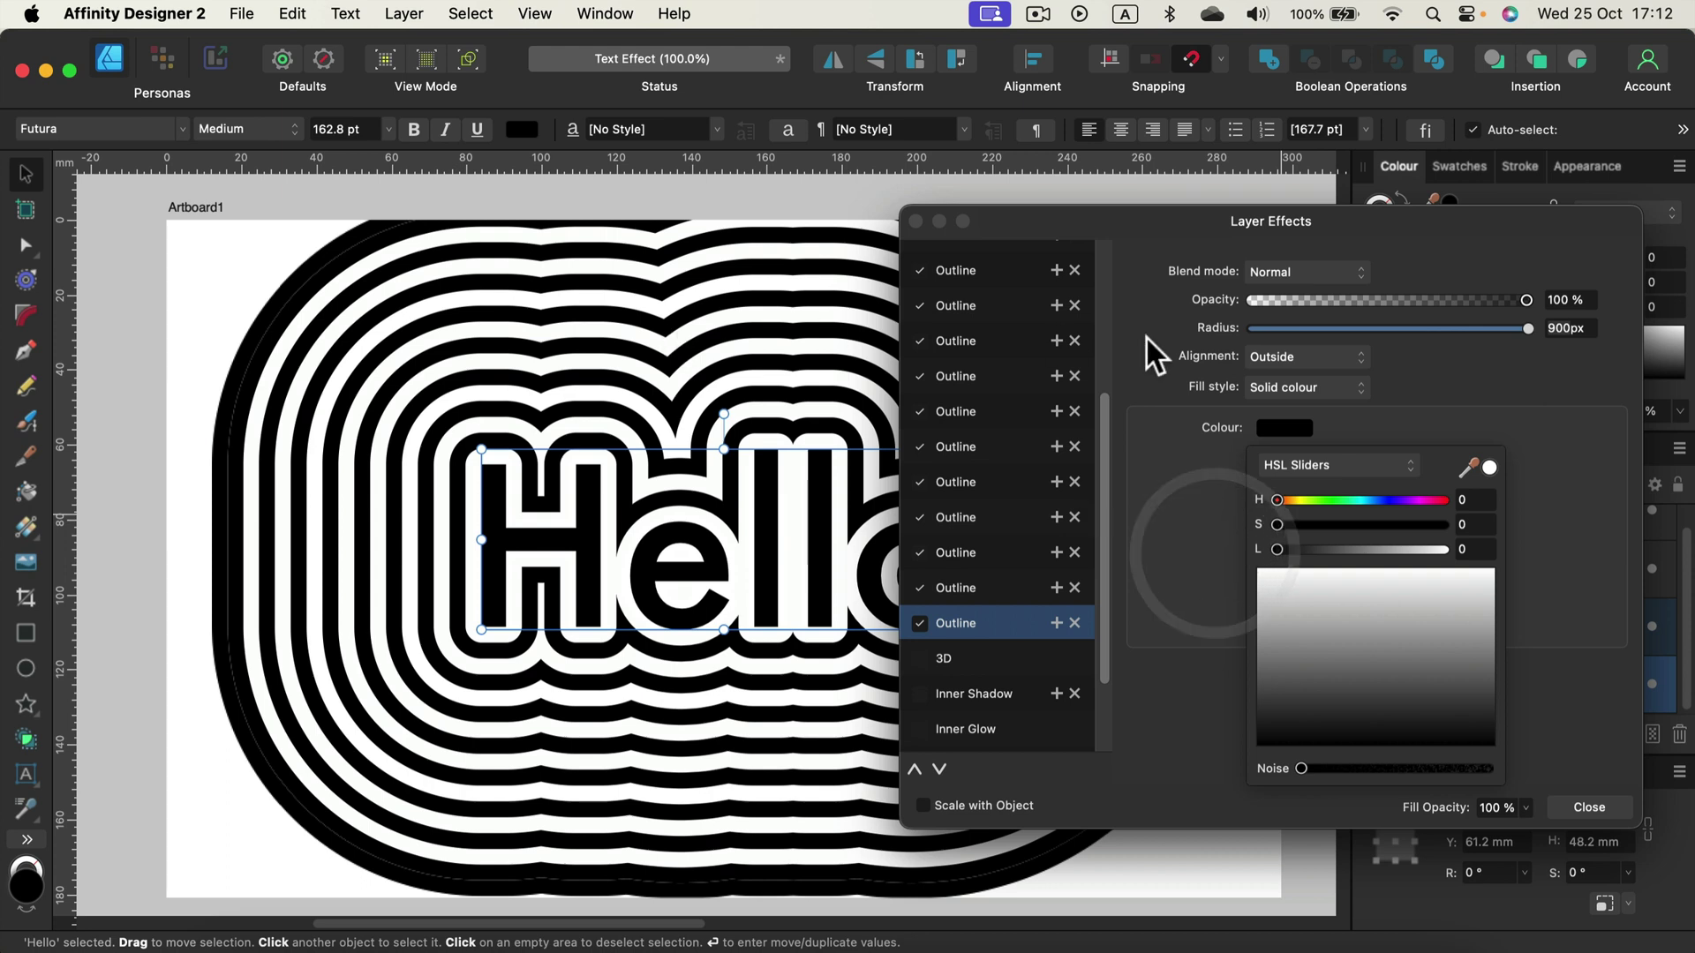
click(1448, 386)
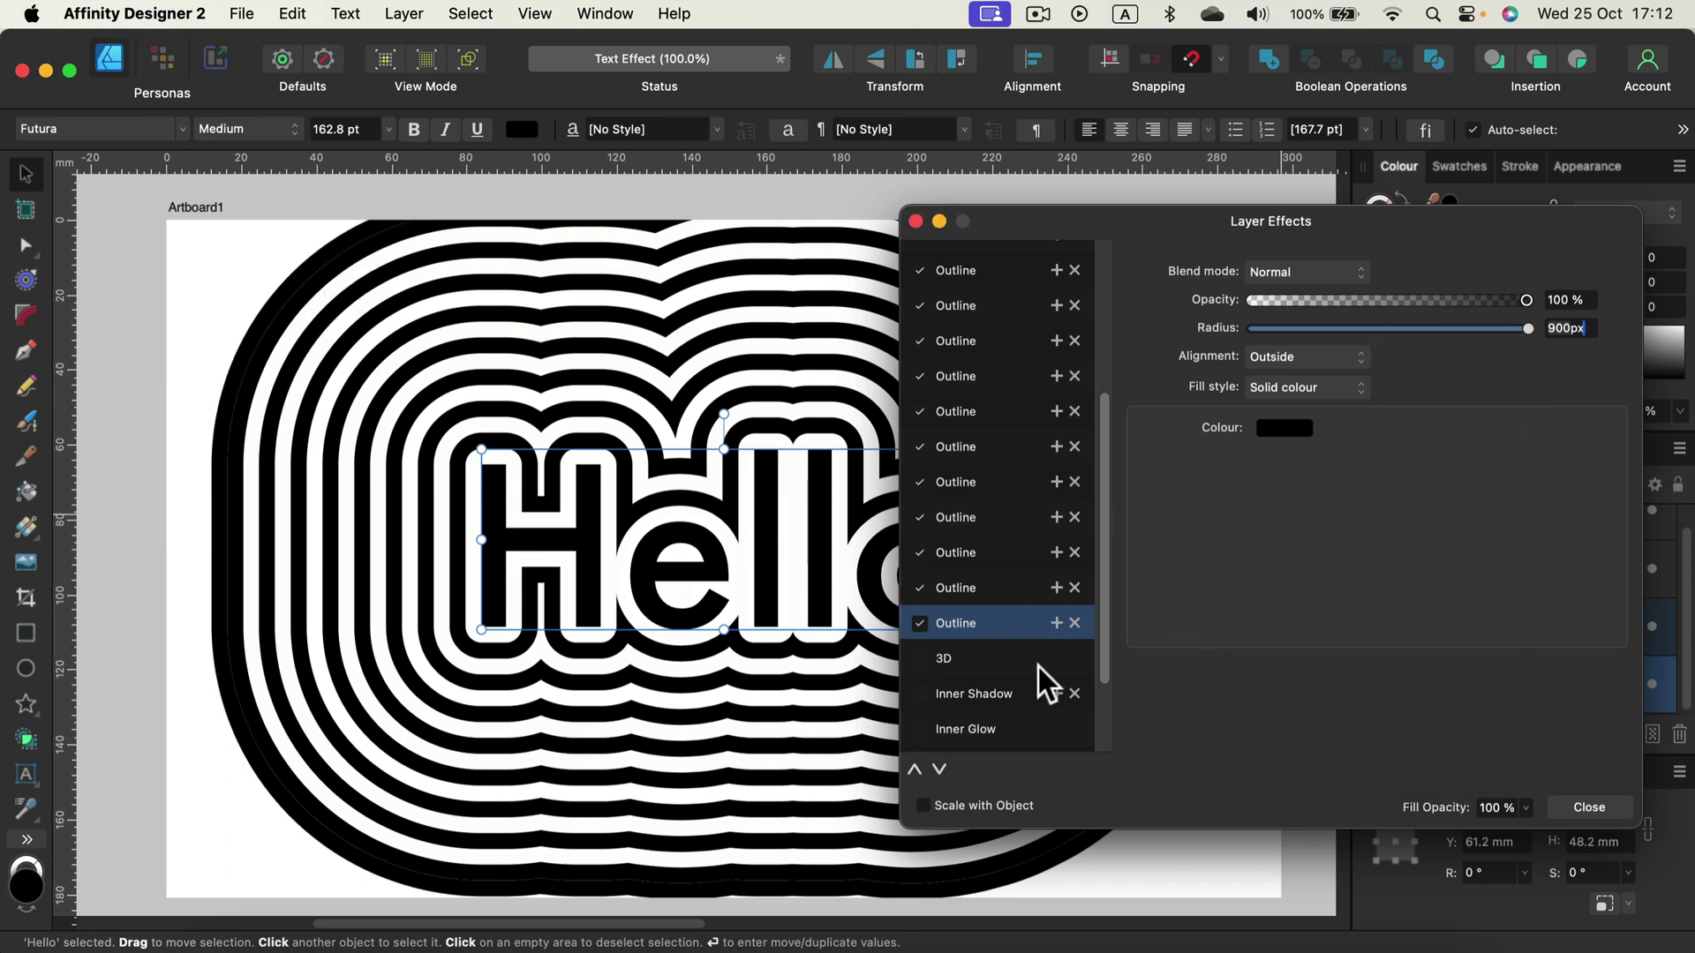
- Move the black 900 px outline up one row and change the 800 px radius to 850 px
click(1019, 591)
drag(1017, 617, 1015, 583)
click(1561, 328)
text(850)
key(Return)
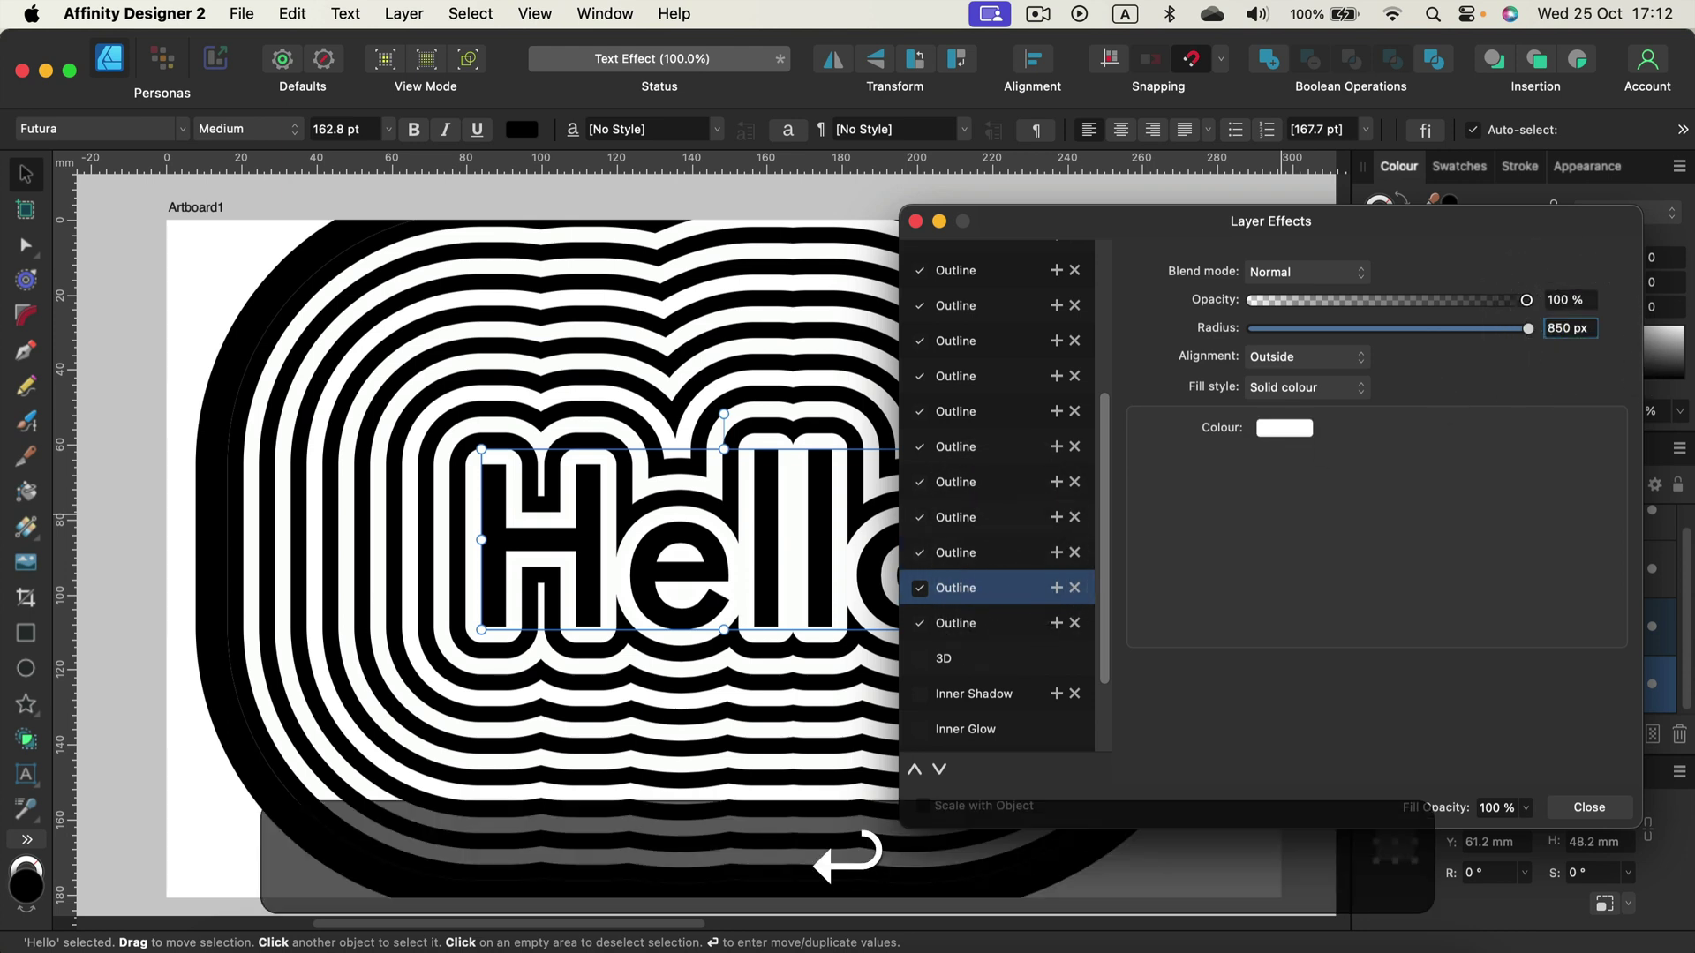
click(1006, 621)
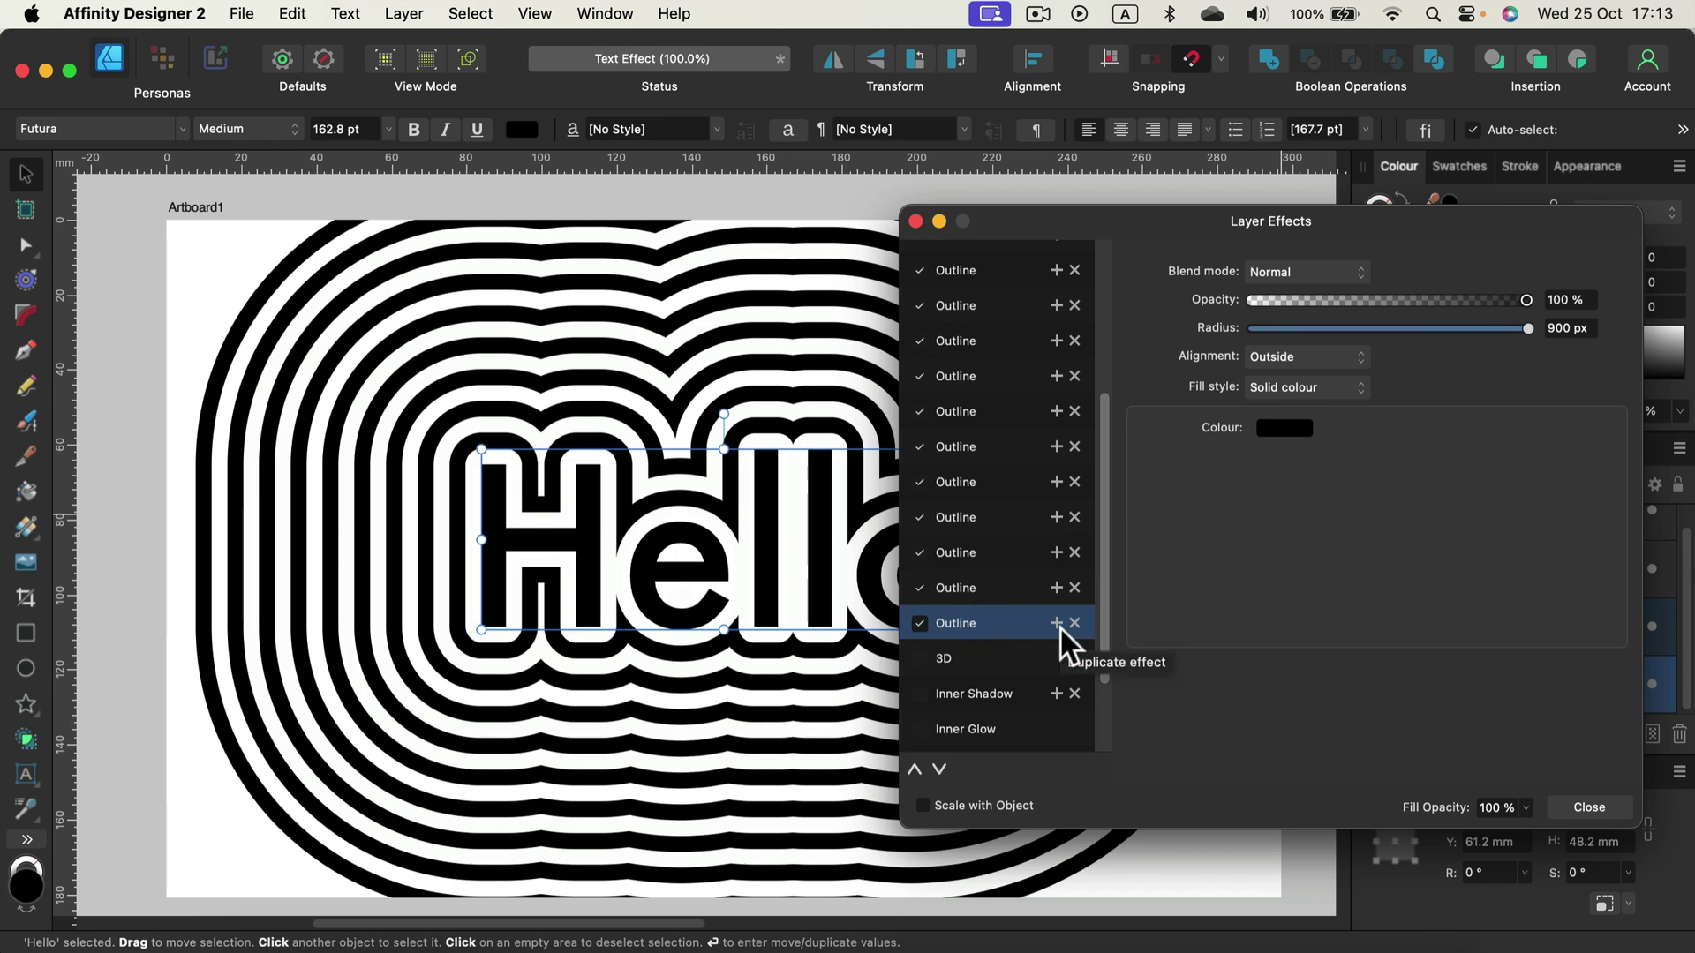
- Step upward through the outer Outline rings, including the 650 px white ring
click(1012, 590)
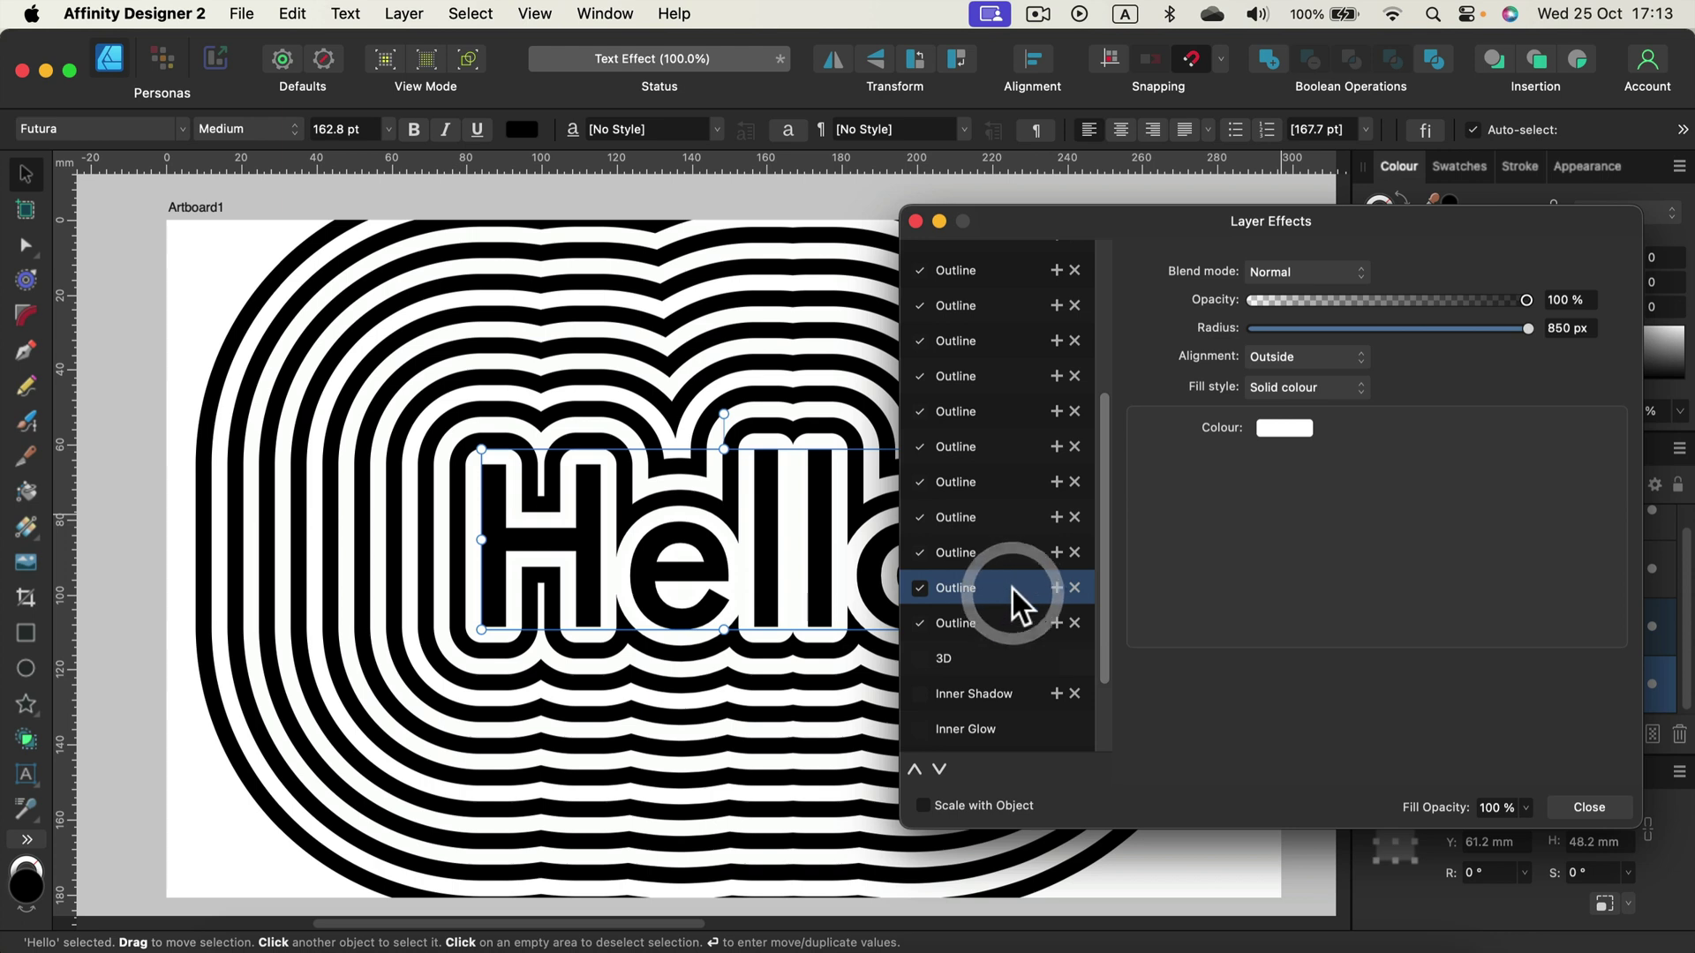
click(1015, 558)
click(1008, 523)
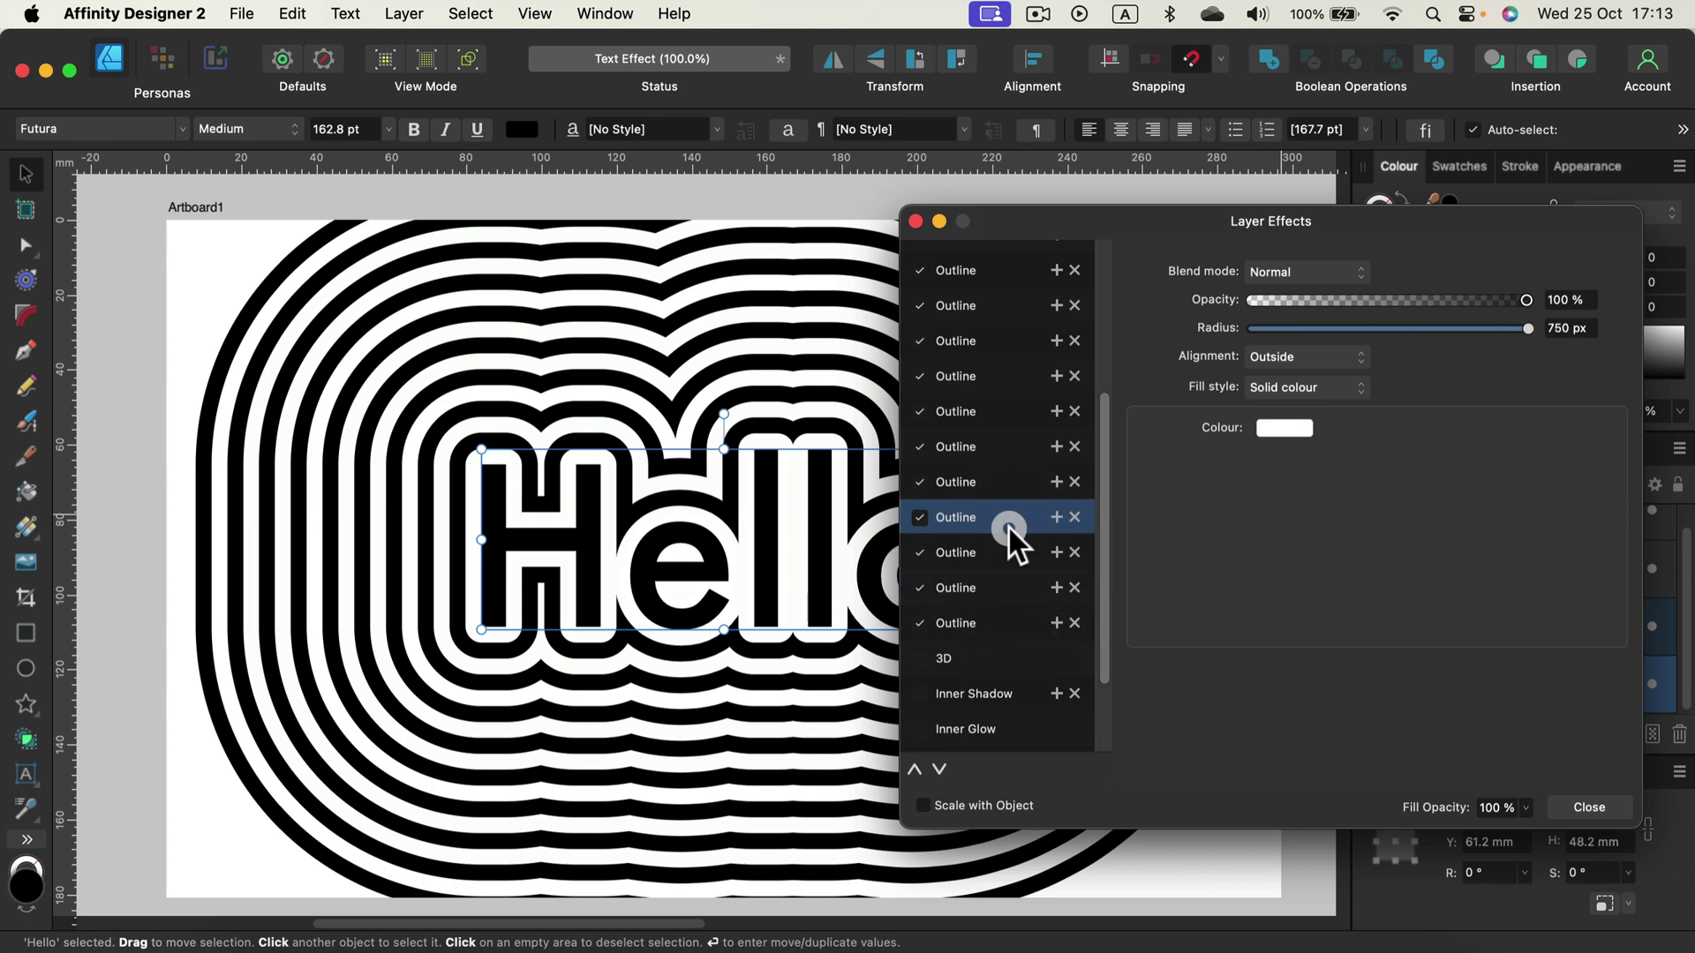
click(1014, 482)
click(1010, 450)
click(1009, 408)
- Review the inner rings up to the 400 px black outline, then close Layer Effects and deselect
click(1010, 375)
click(1009, 337)
click(1013, 309)
click(1014, 263)
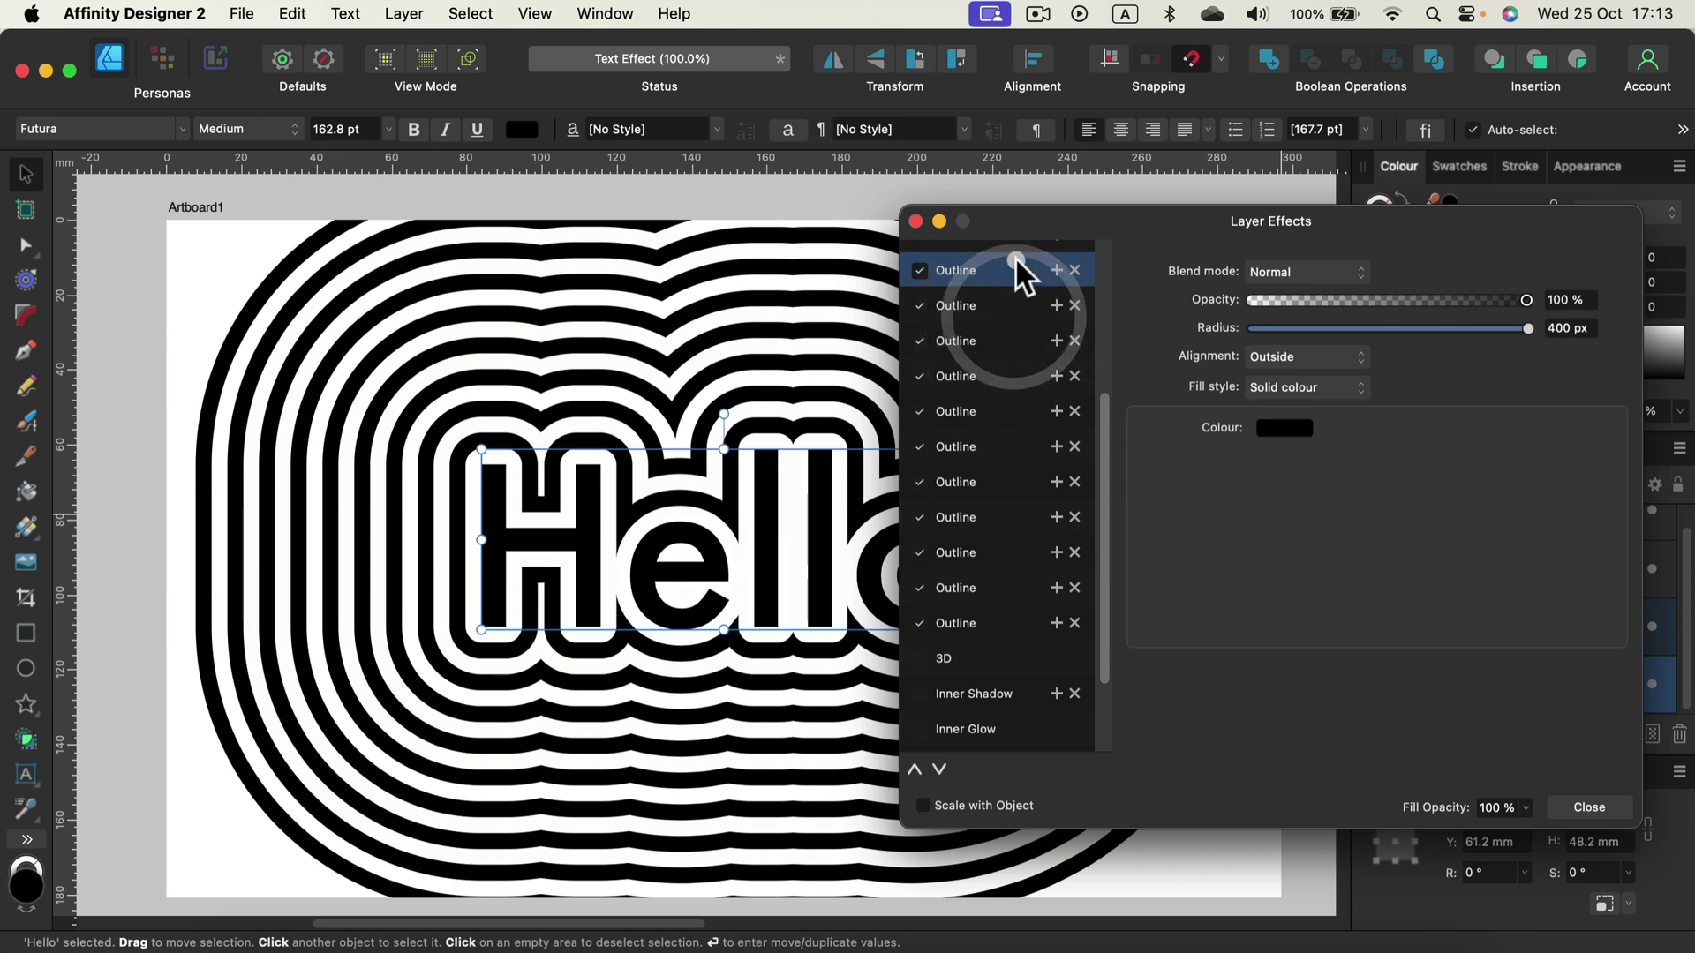
scroll(1009, 373, up, 6)
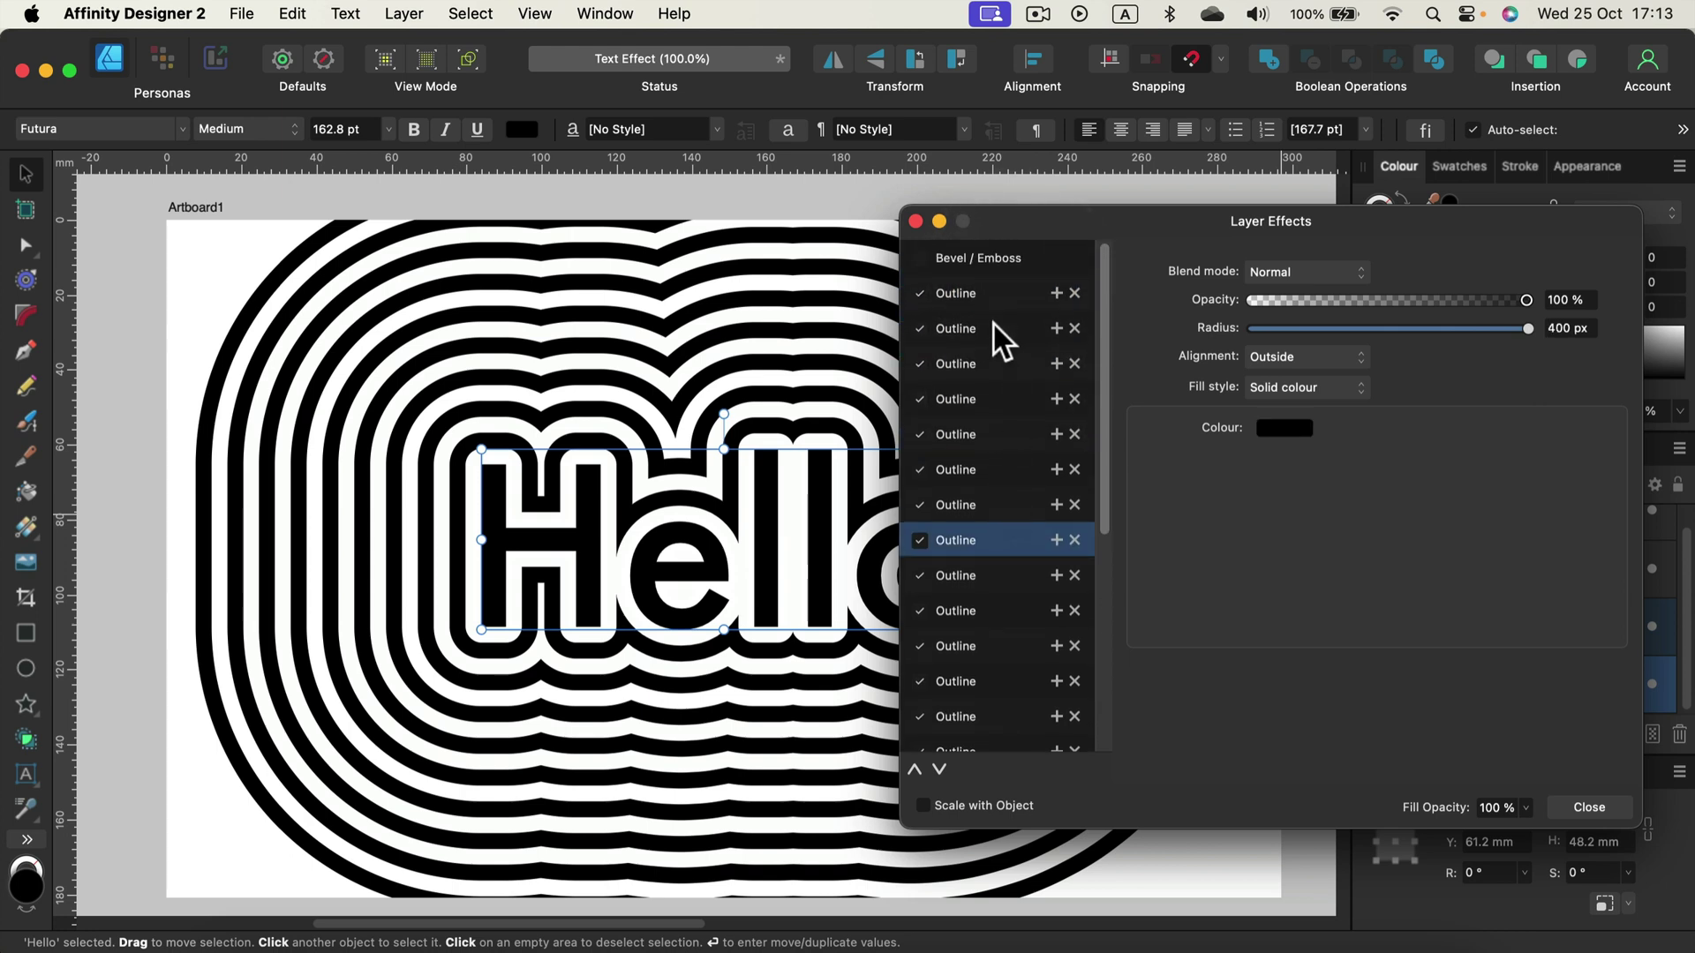
scroll(1005, 464, down, 5)
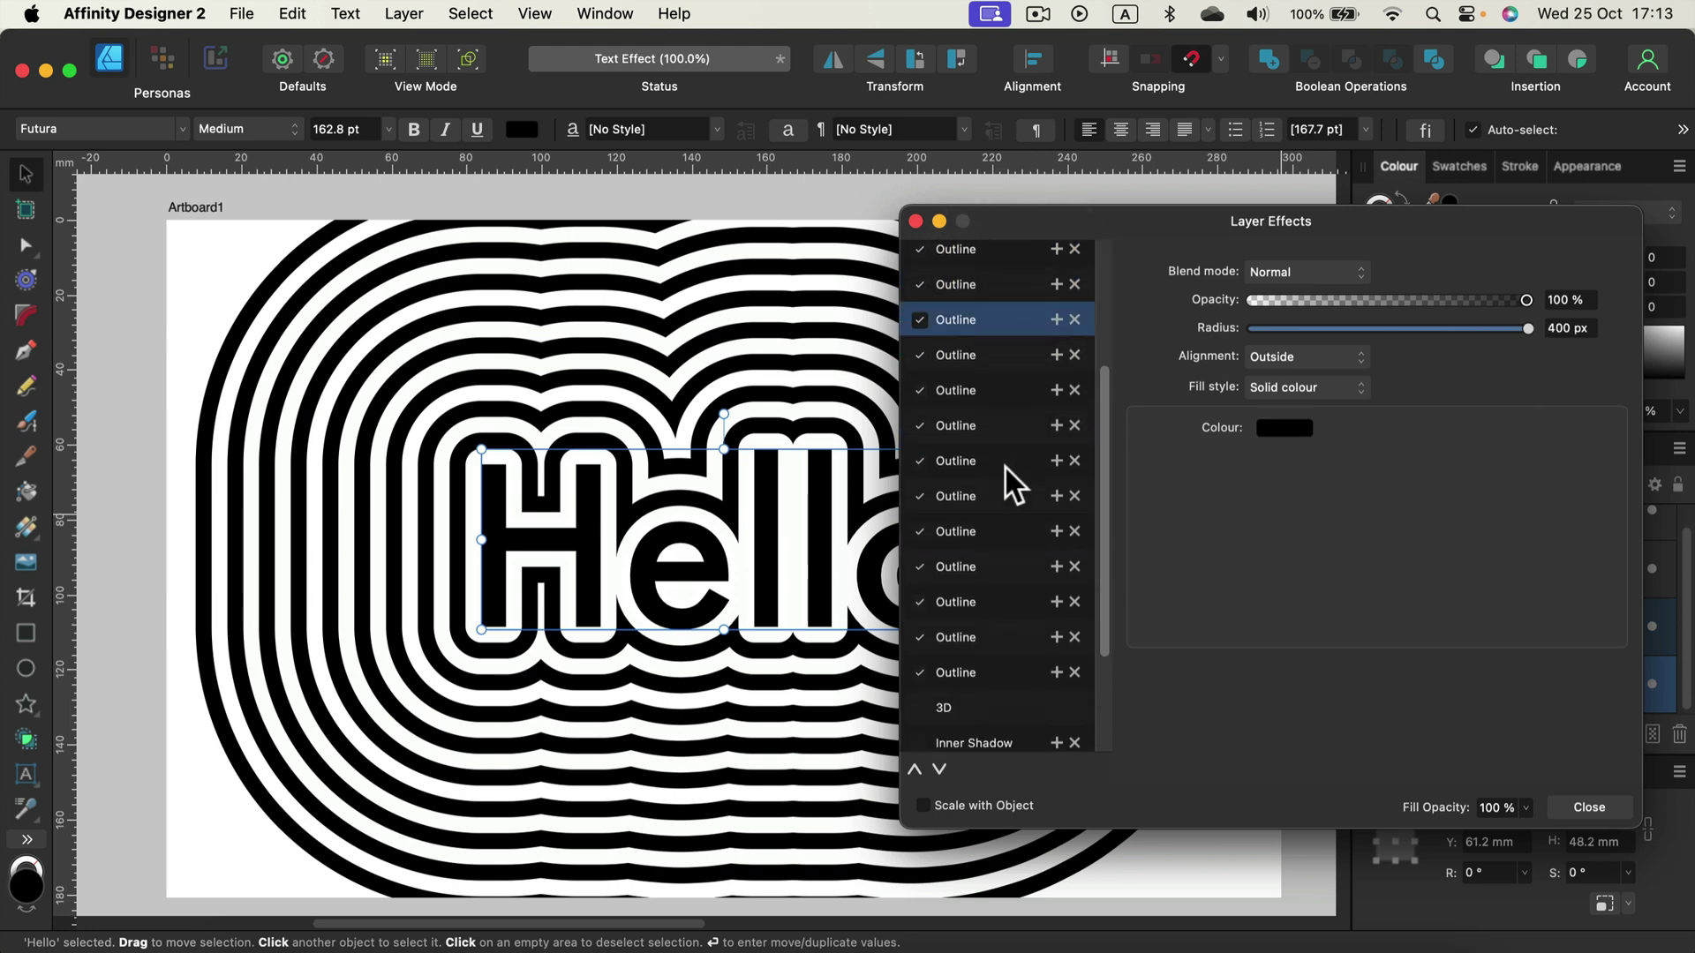
click(1608, 805)
click(1224, 300)
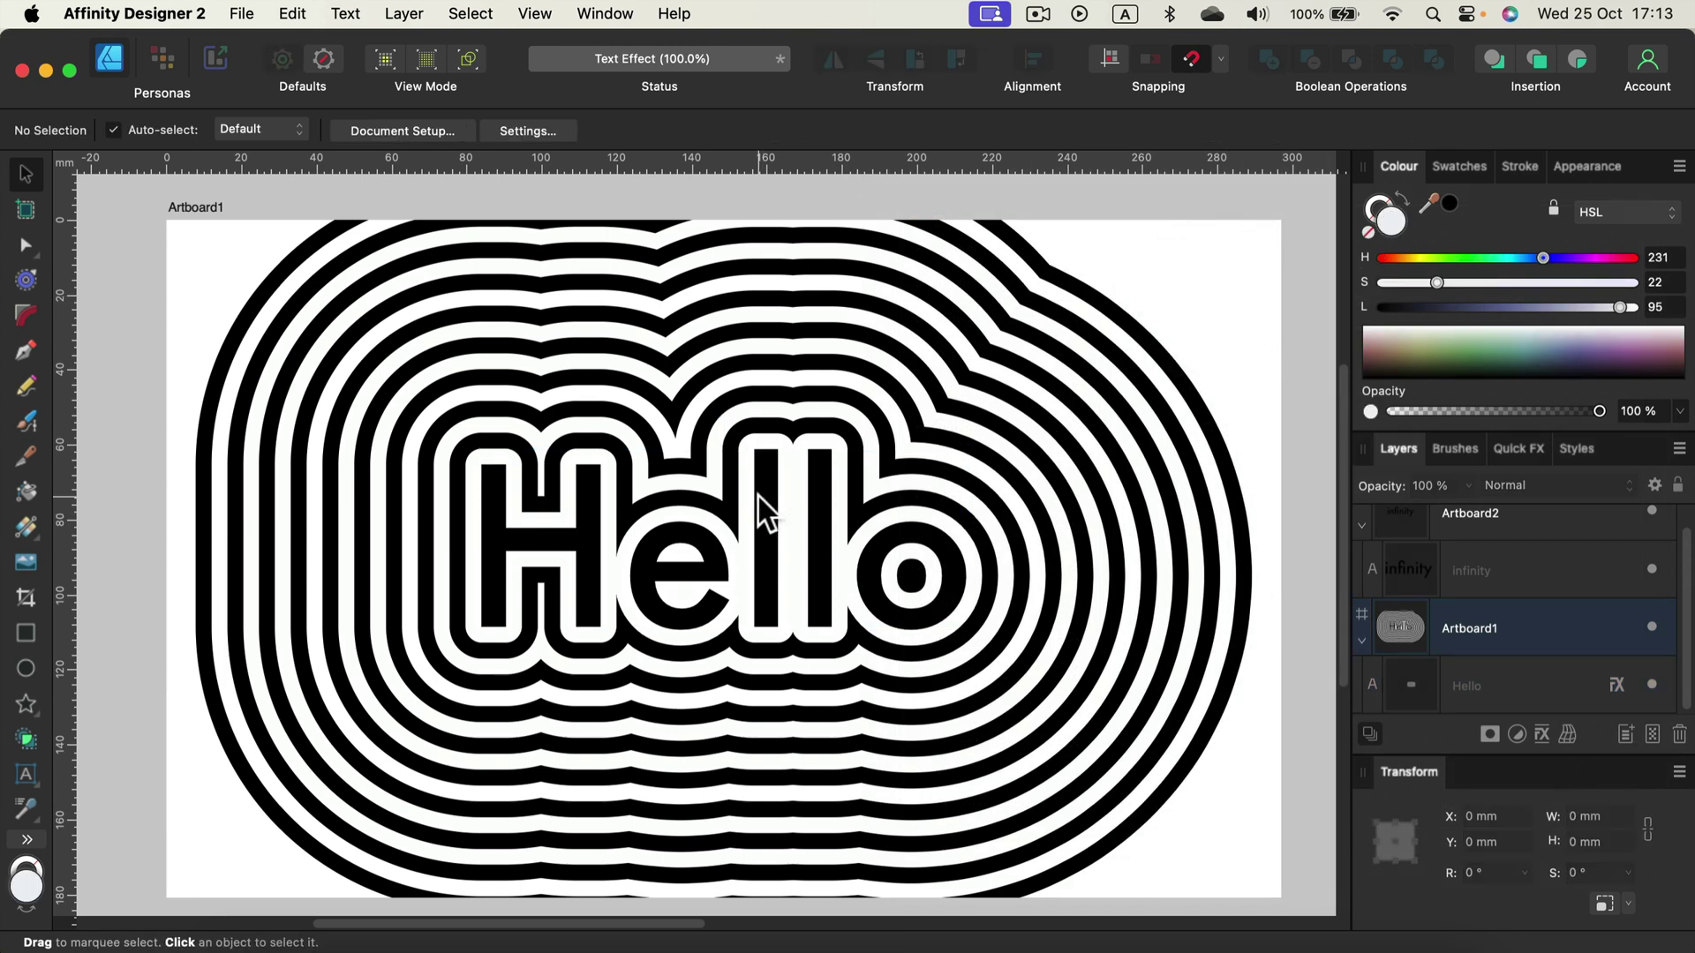
- Save Hello's ringed outline look as Style 10 with Add Style from Selection in the Styles panel
click(1582, 450)
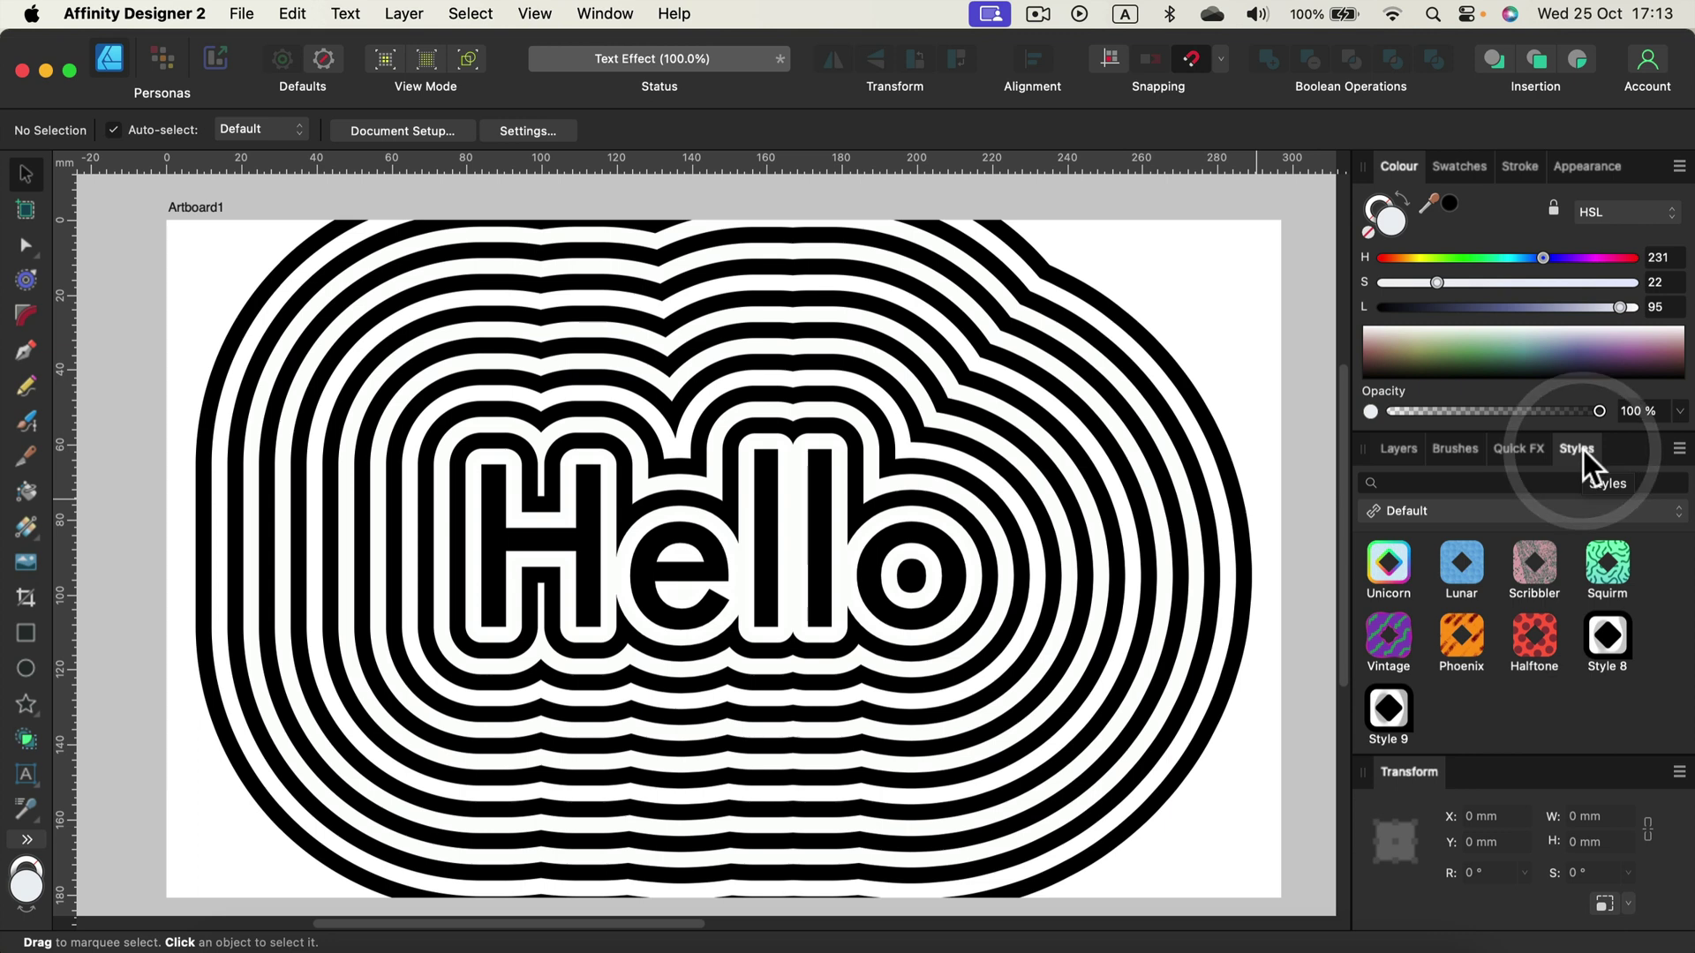
click(779, 518)
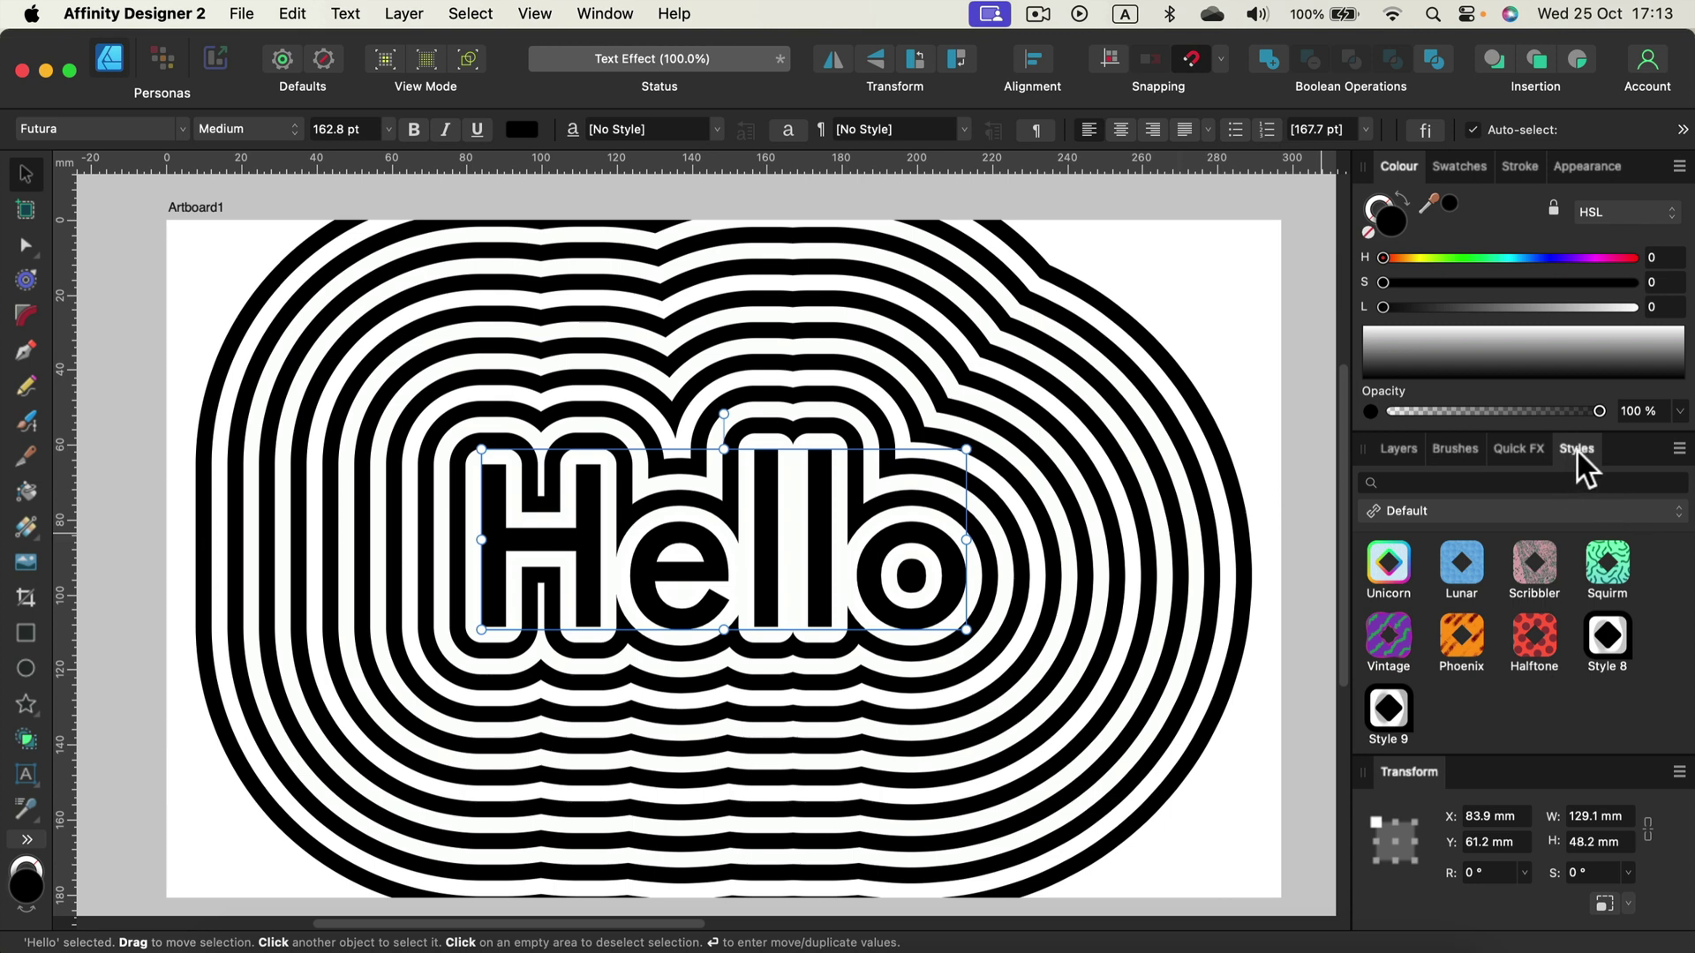
click(1680, 452)
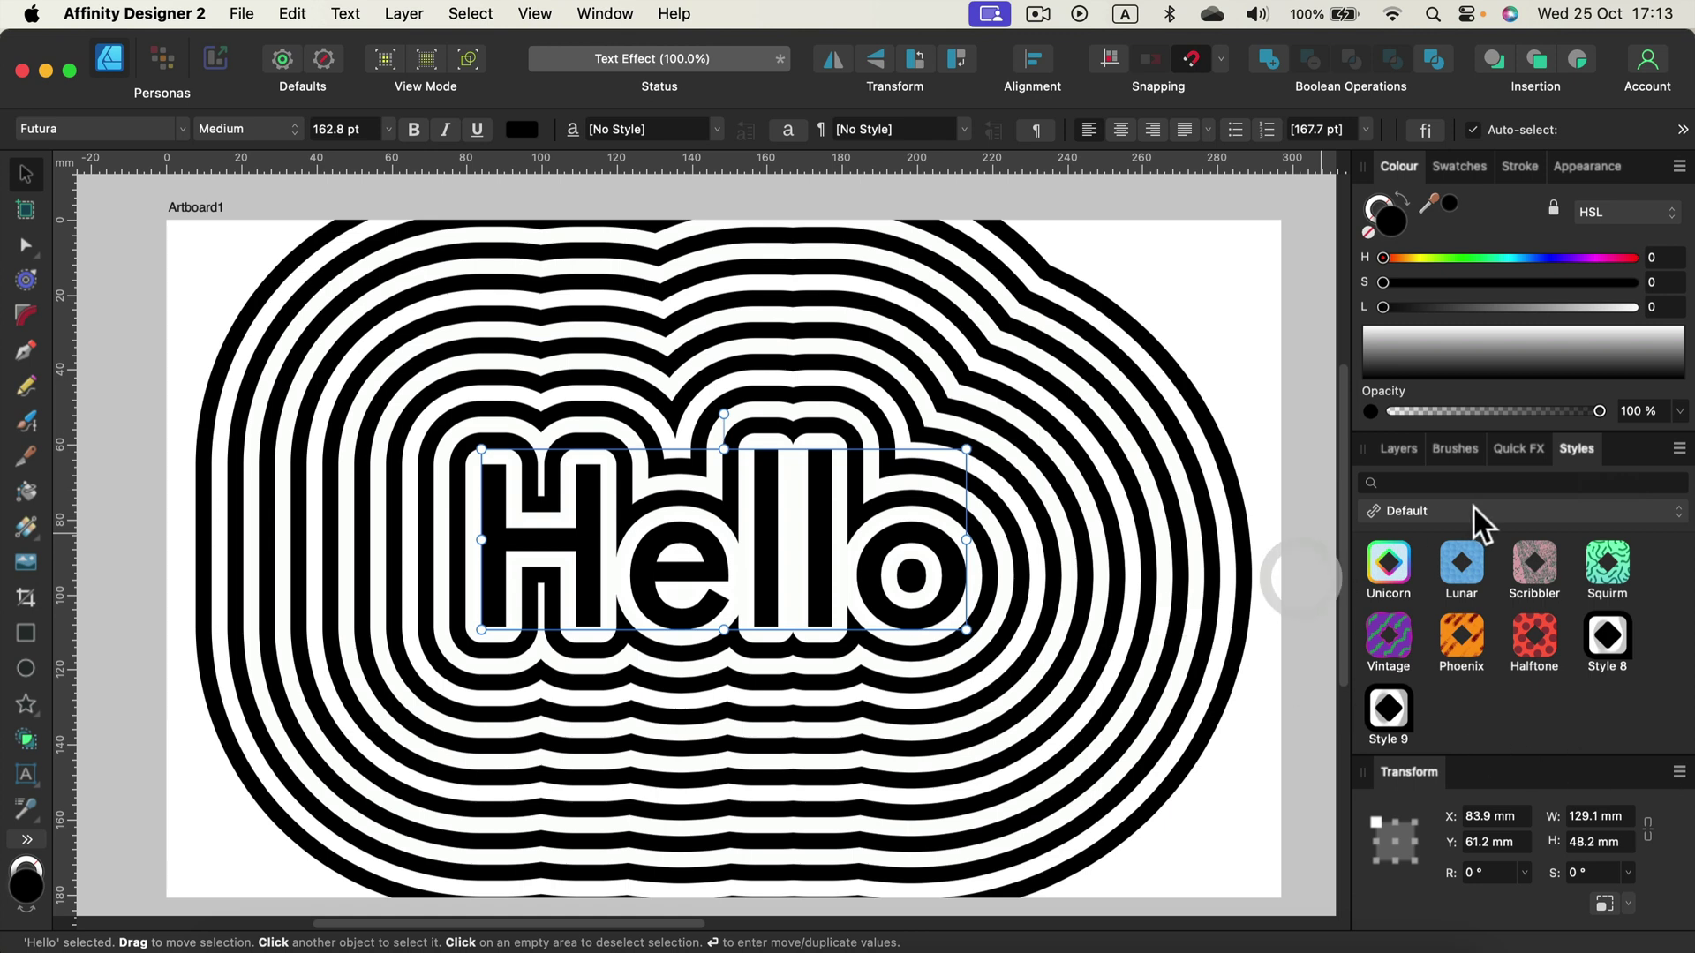
click(1631, 445)
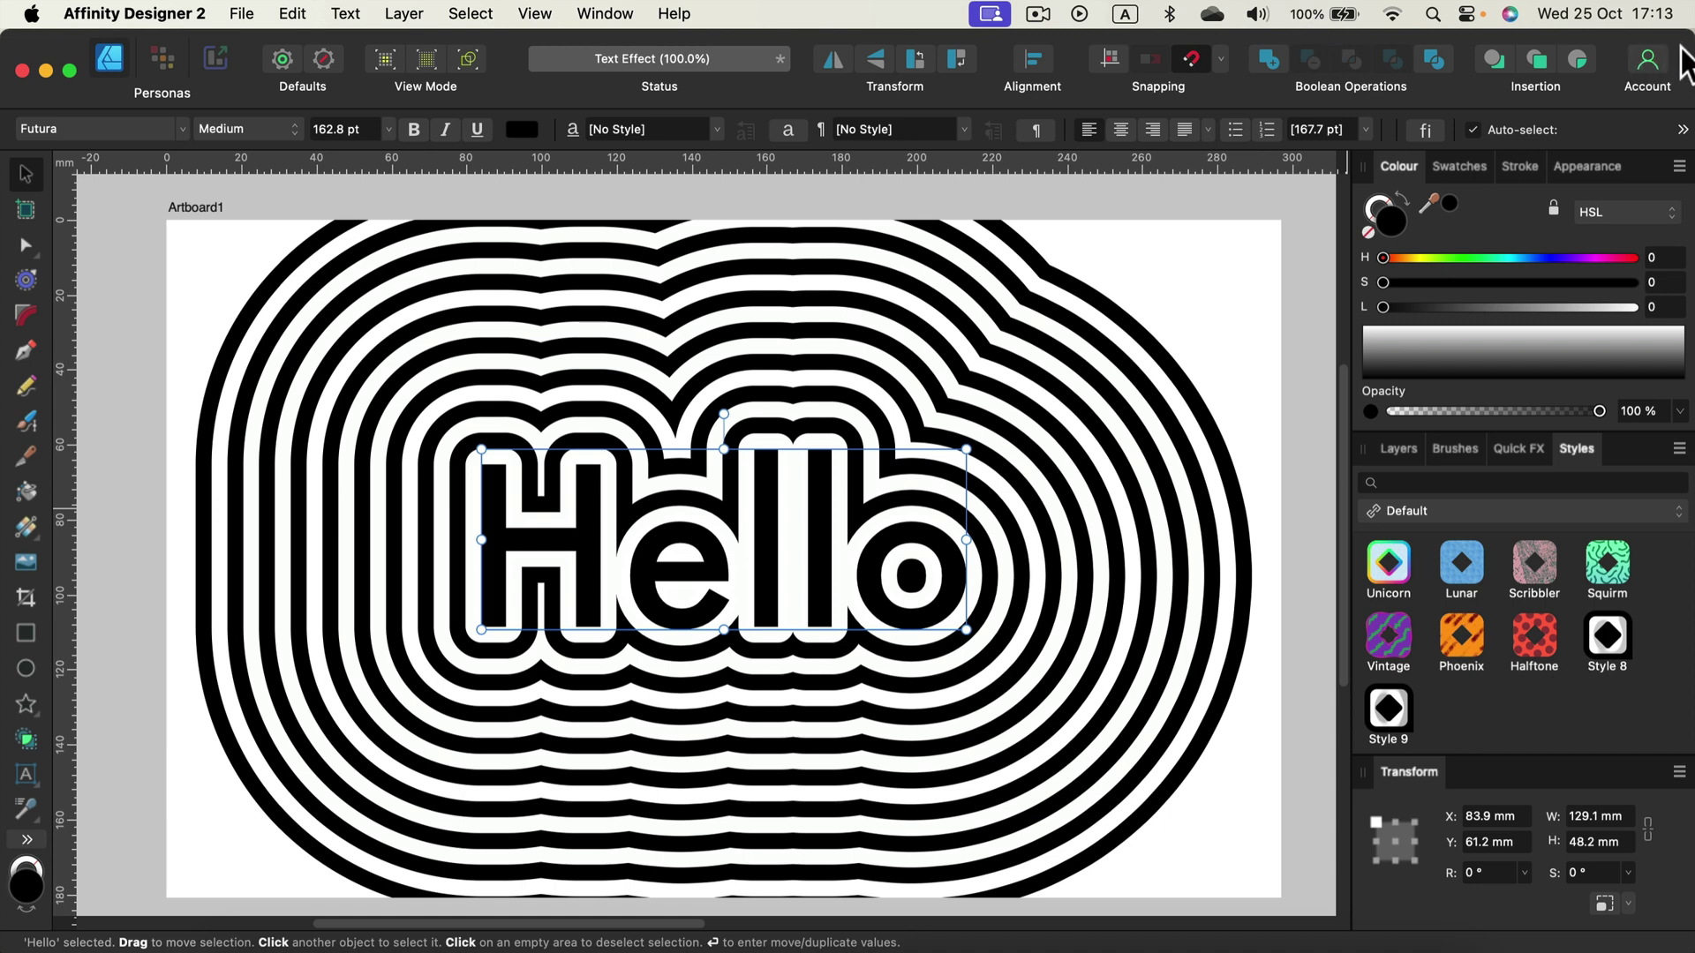
drag(1677, 44, 1648, 39)
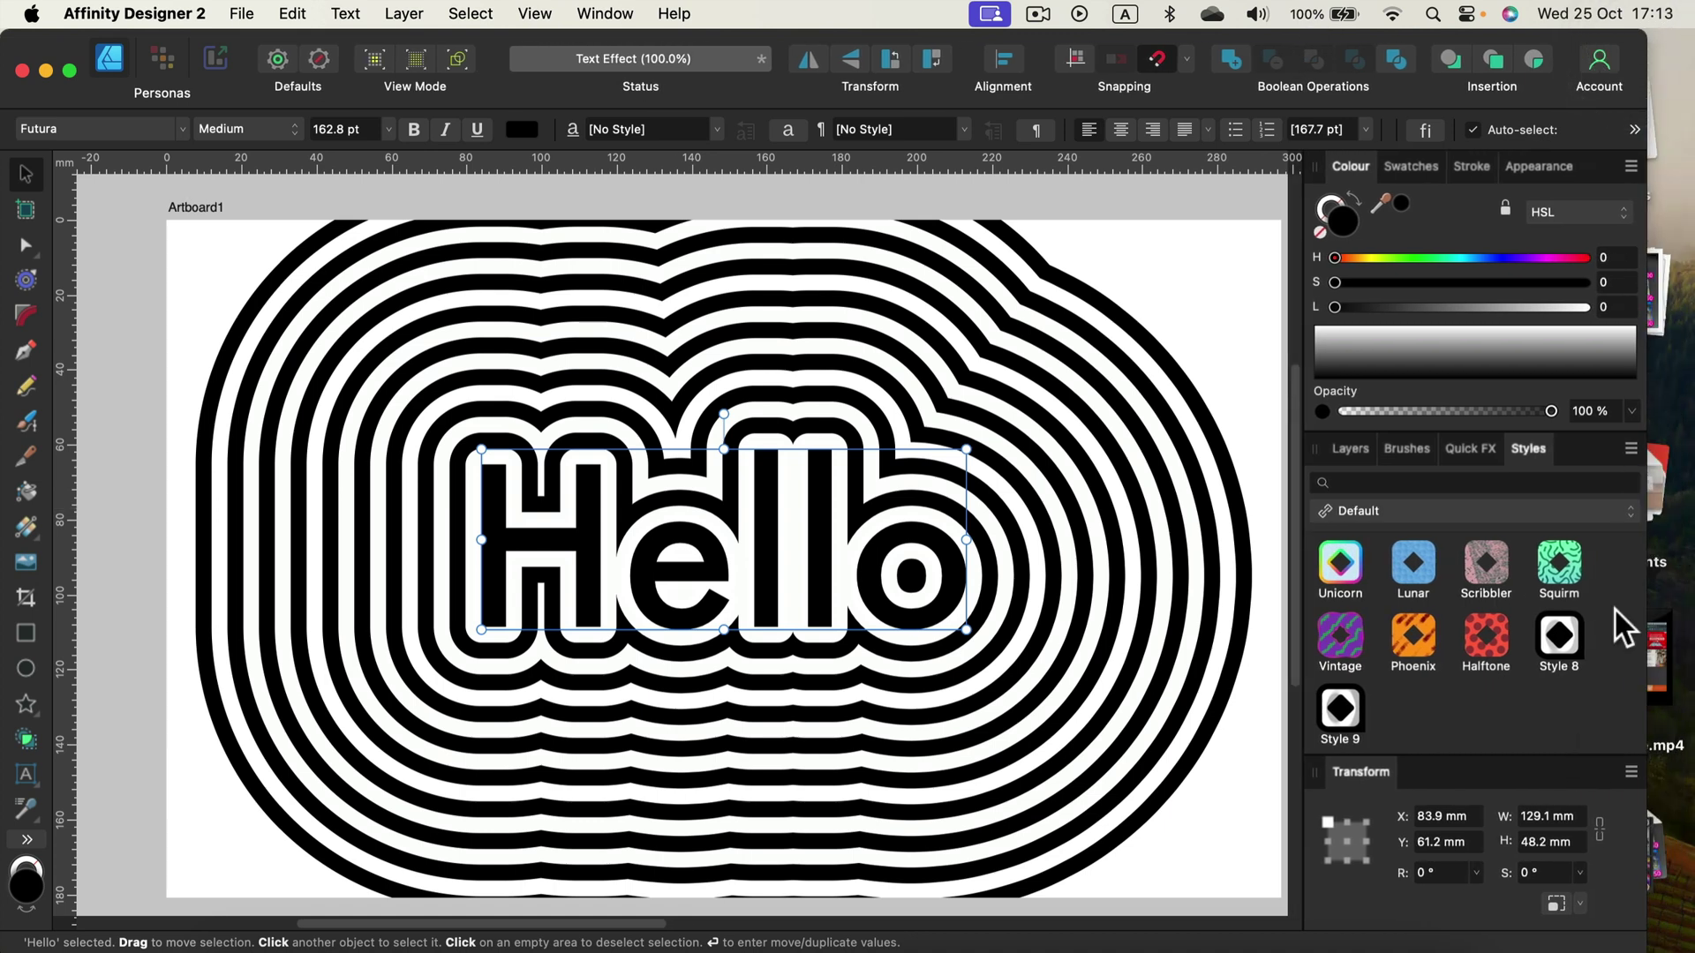
click(1630, 448)
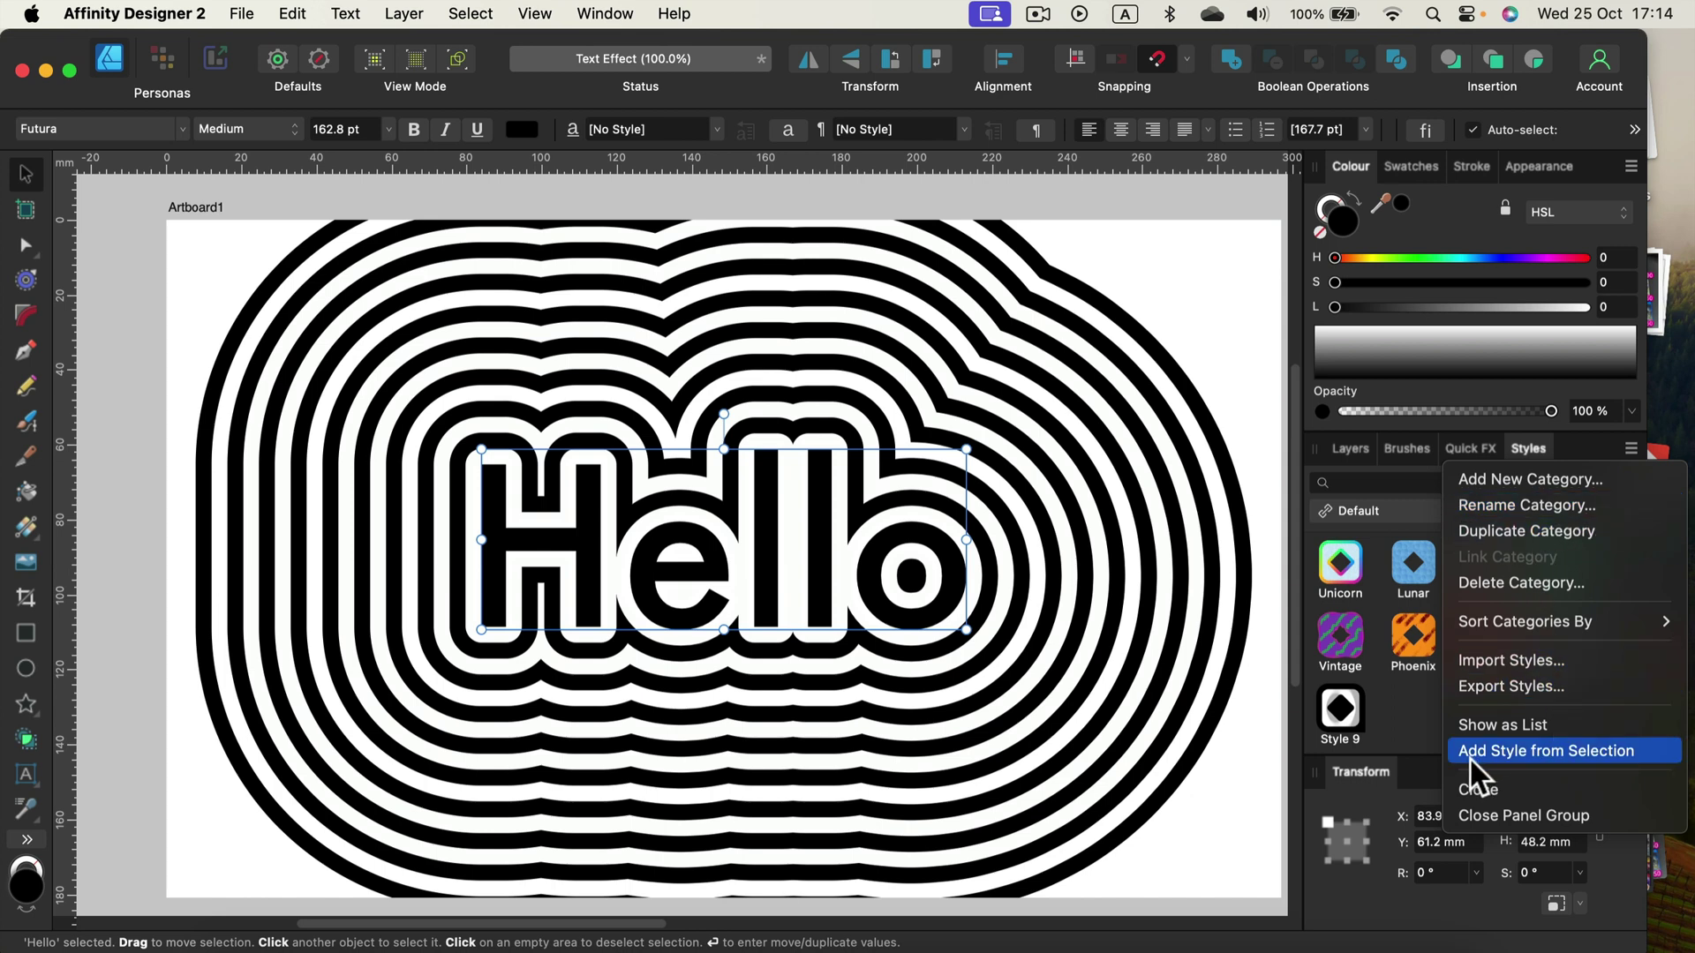
click(1533, 753)
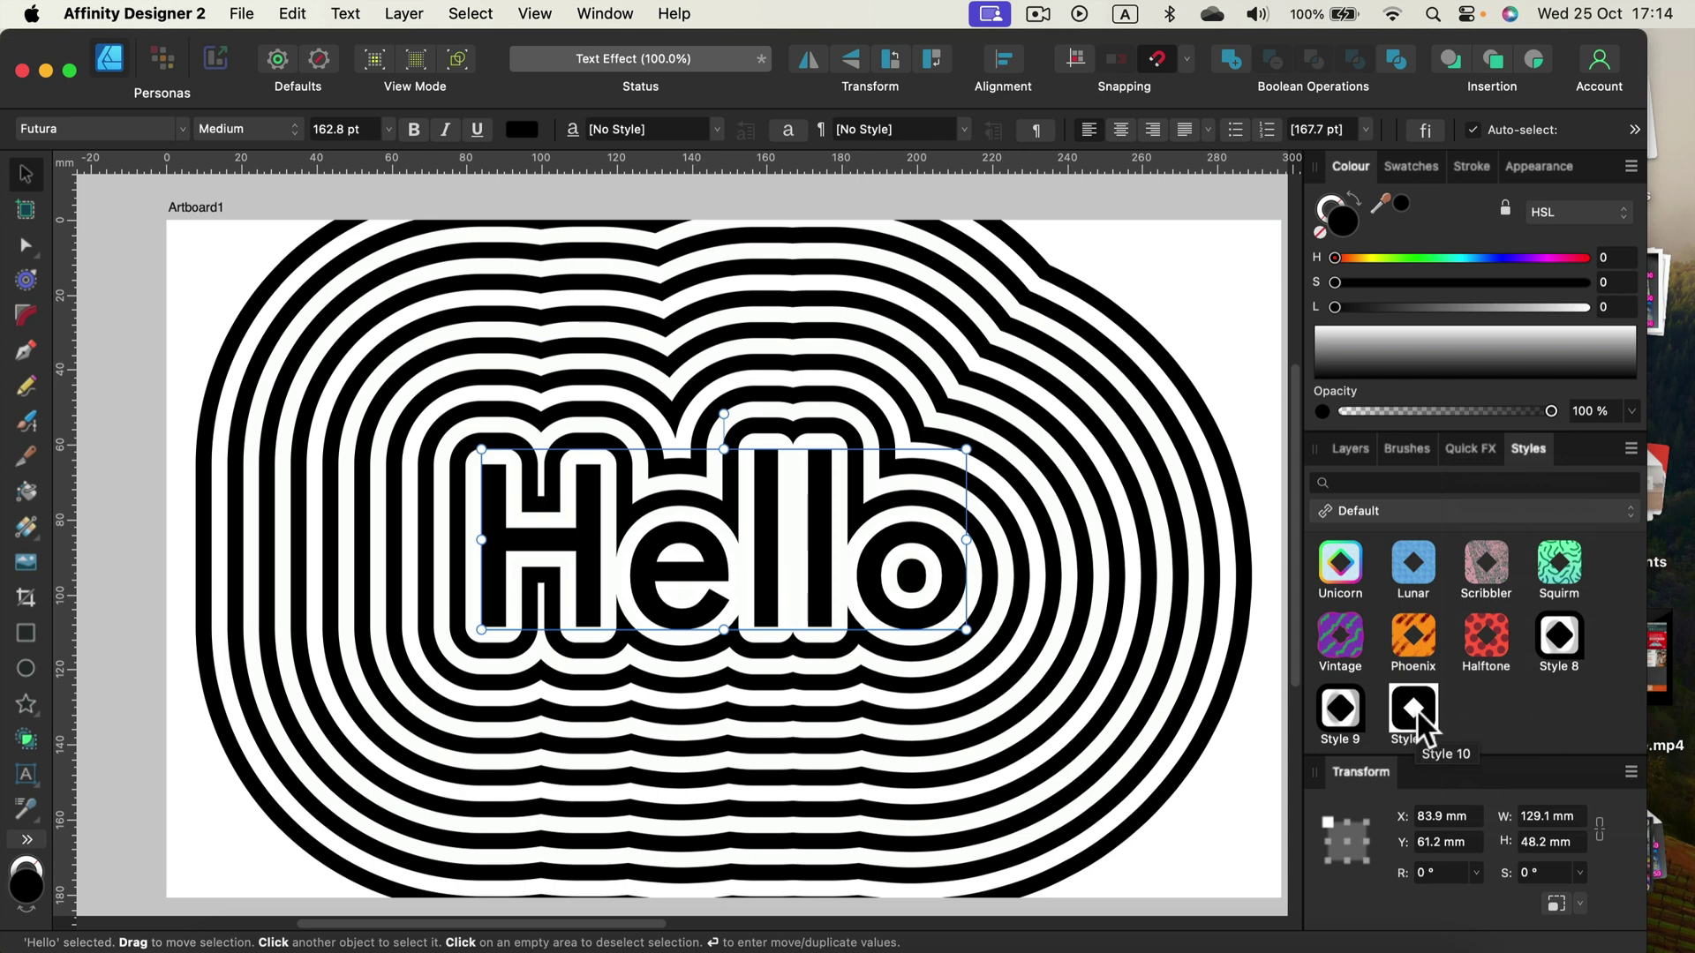
click(1158, 238)
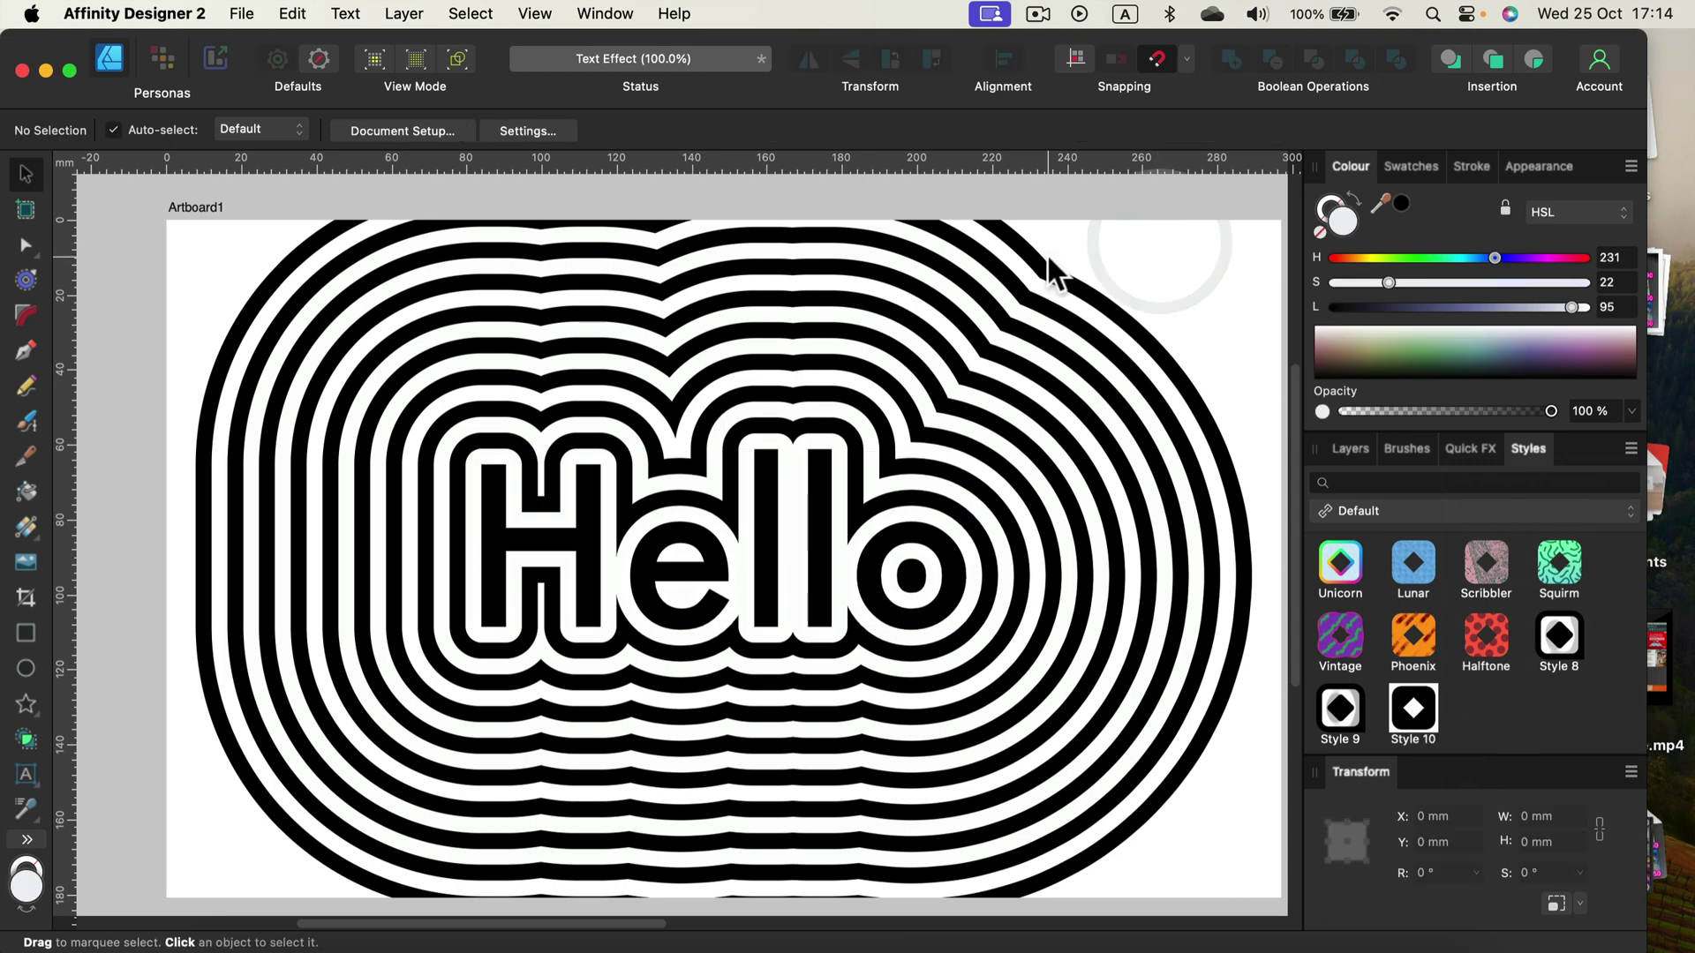
- Pan to Artboard2 and apply Style 10 to the infinity text
key(space)
drag(1183, 303, 681, 314)
drag(1143, 402, 1030, 385)
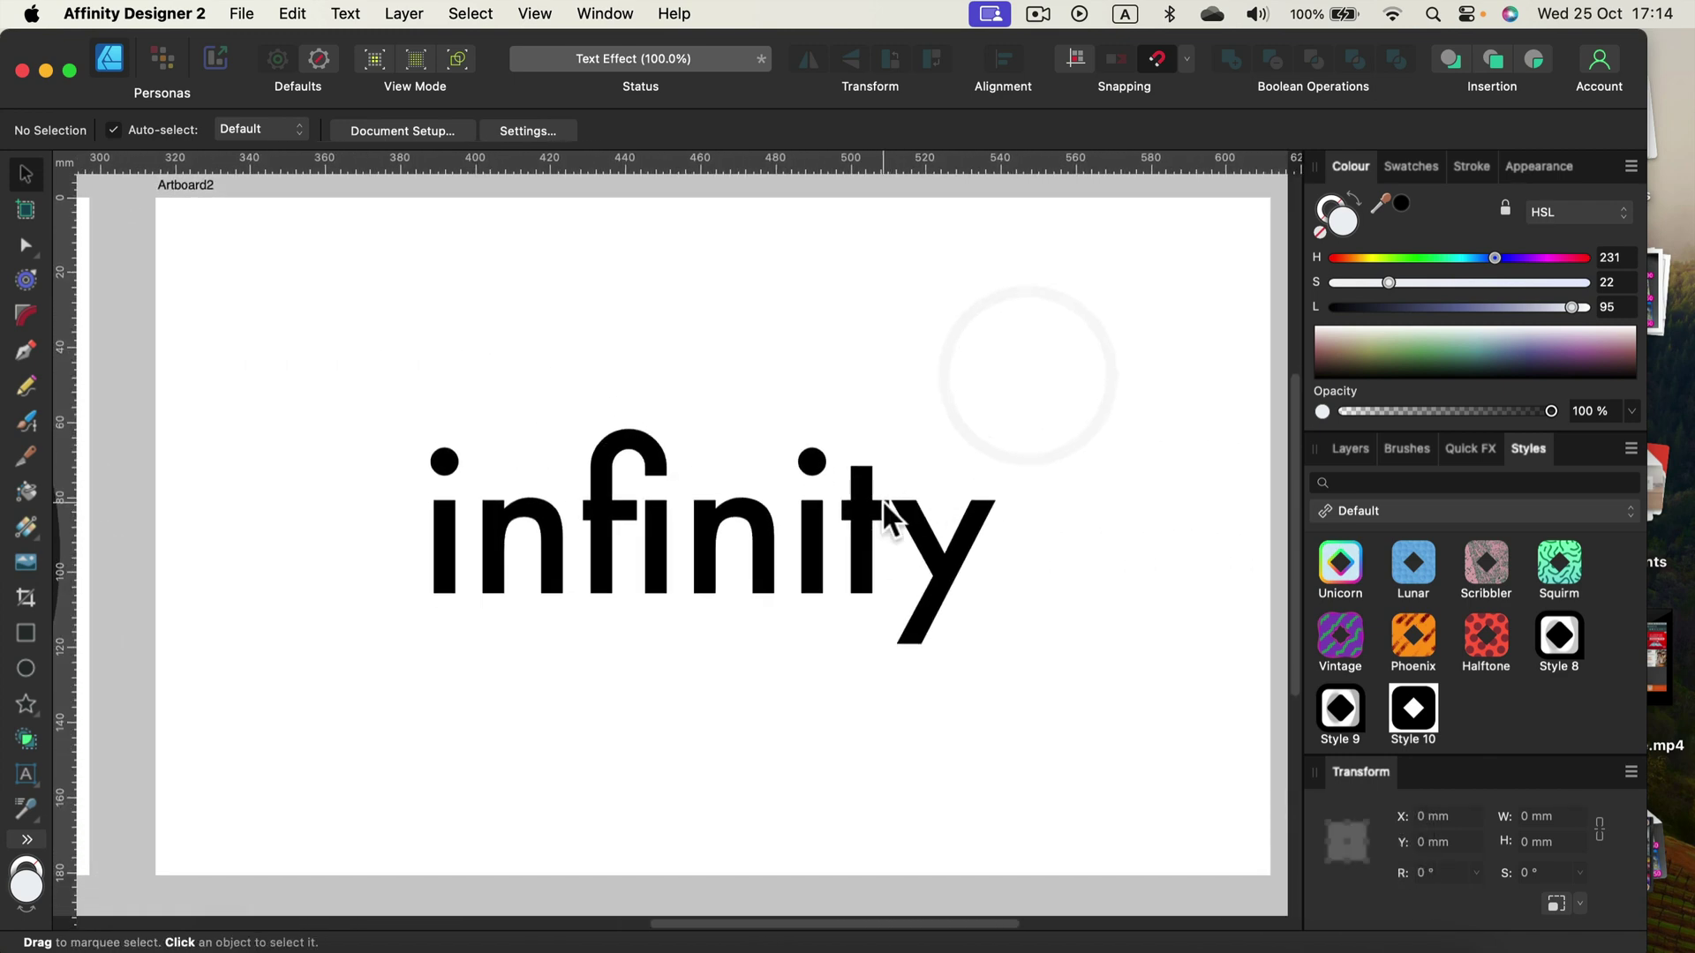
click(886, 516)
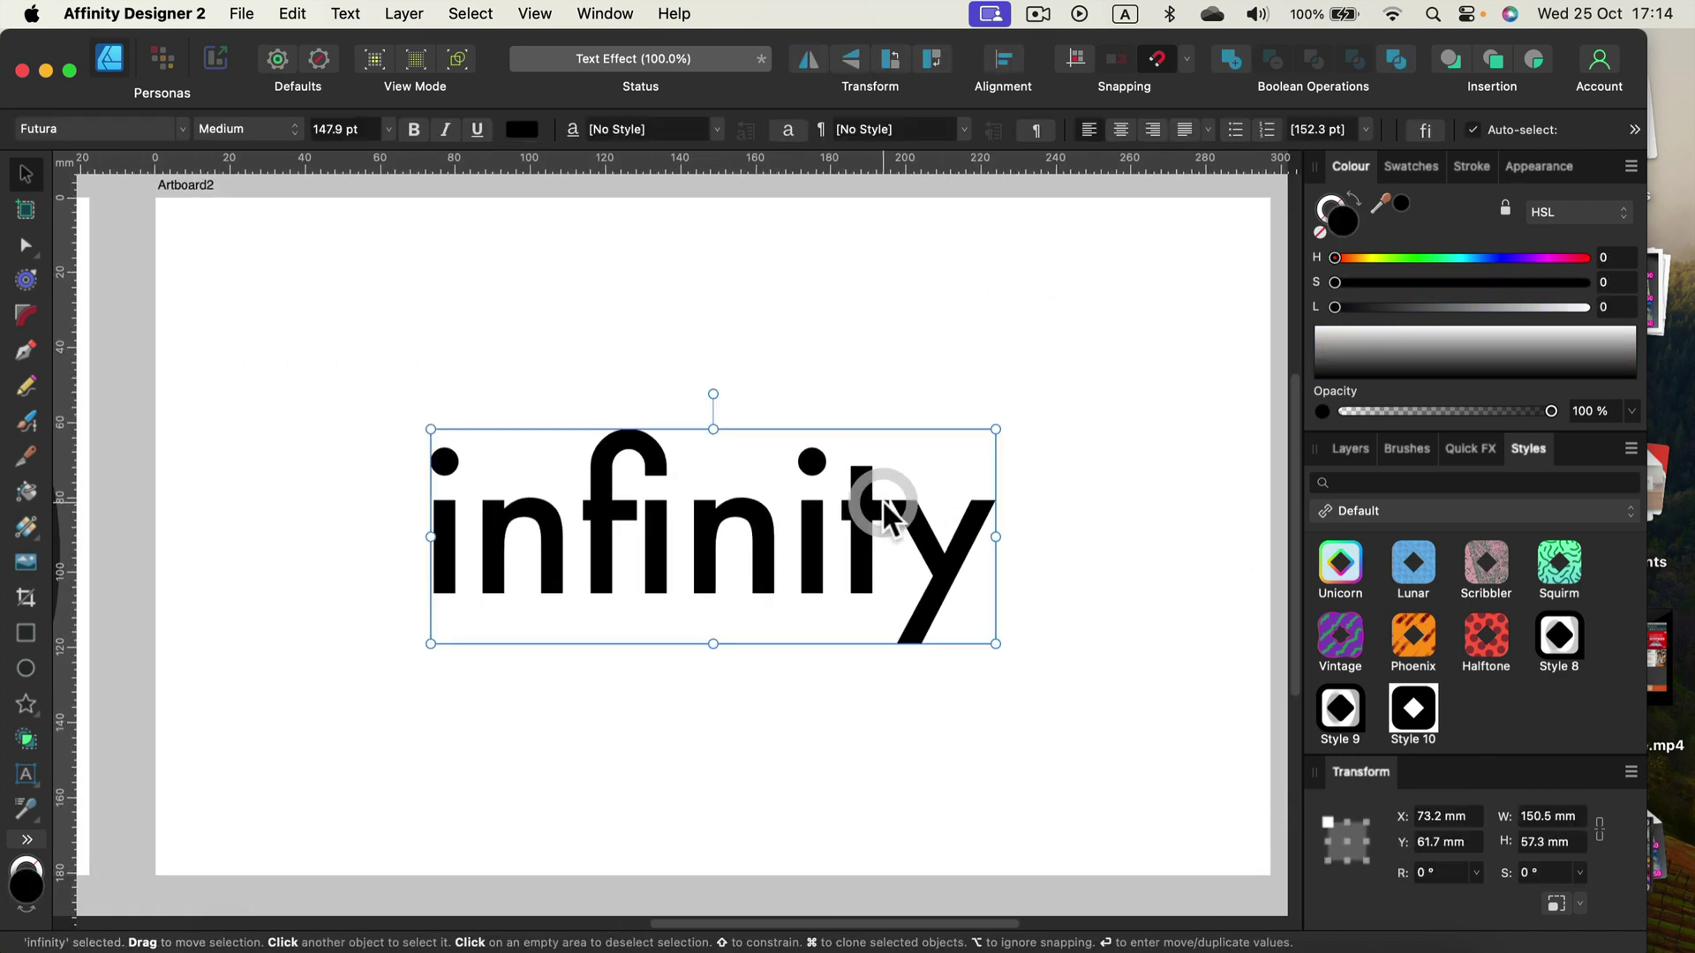
click(1420, 720)
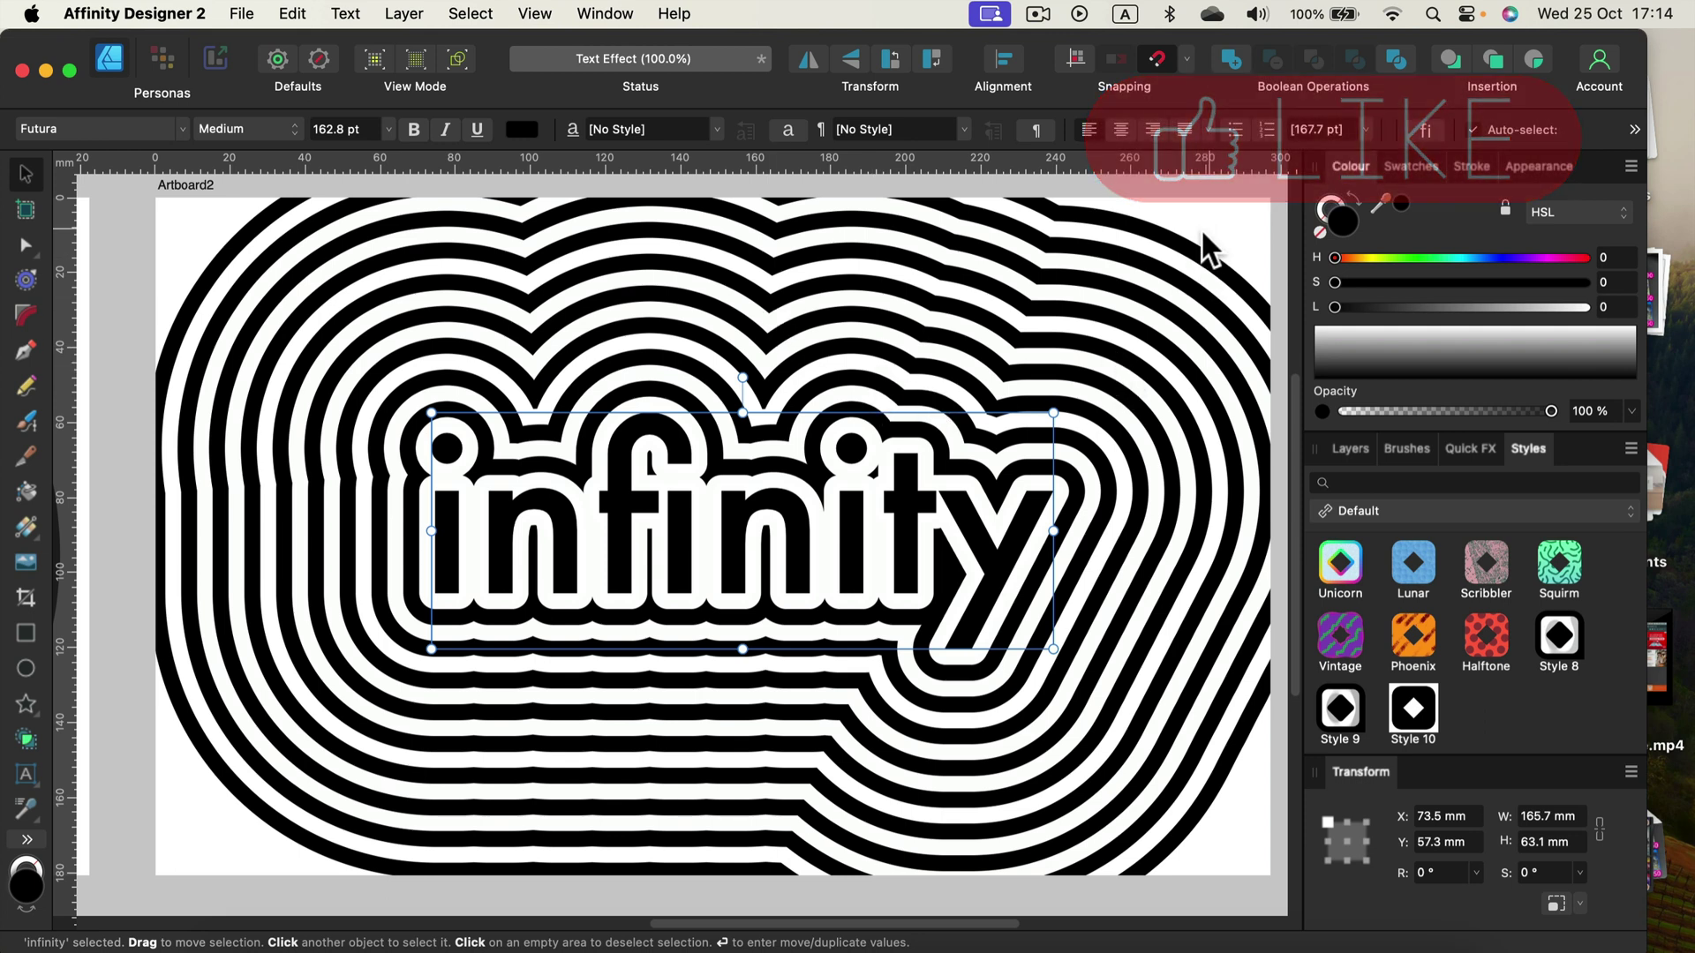
- Reposition the ringed infinity text slightly up and to the right on its artboard
mouse_move(885, 517)
mouse_down()
mouse_move(866, 488)
mouse_move(900, 530)
mouse_move(884, 494)
mouse_move(890, 520)
mouse_move(866, 505)
mouse_move(914, 510)
mouse_move(868, 508)
mouse_up()
click(1255, 223)
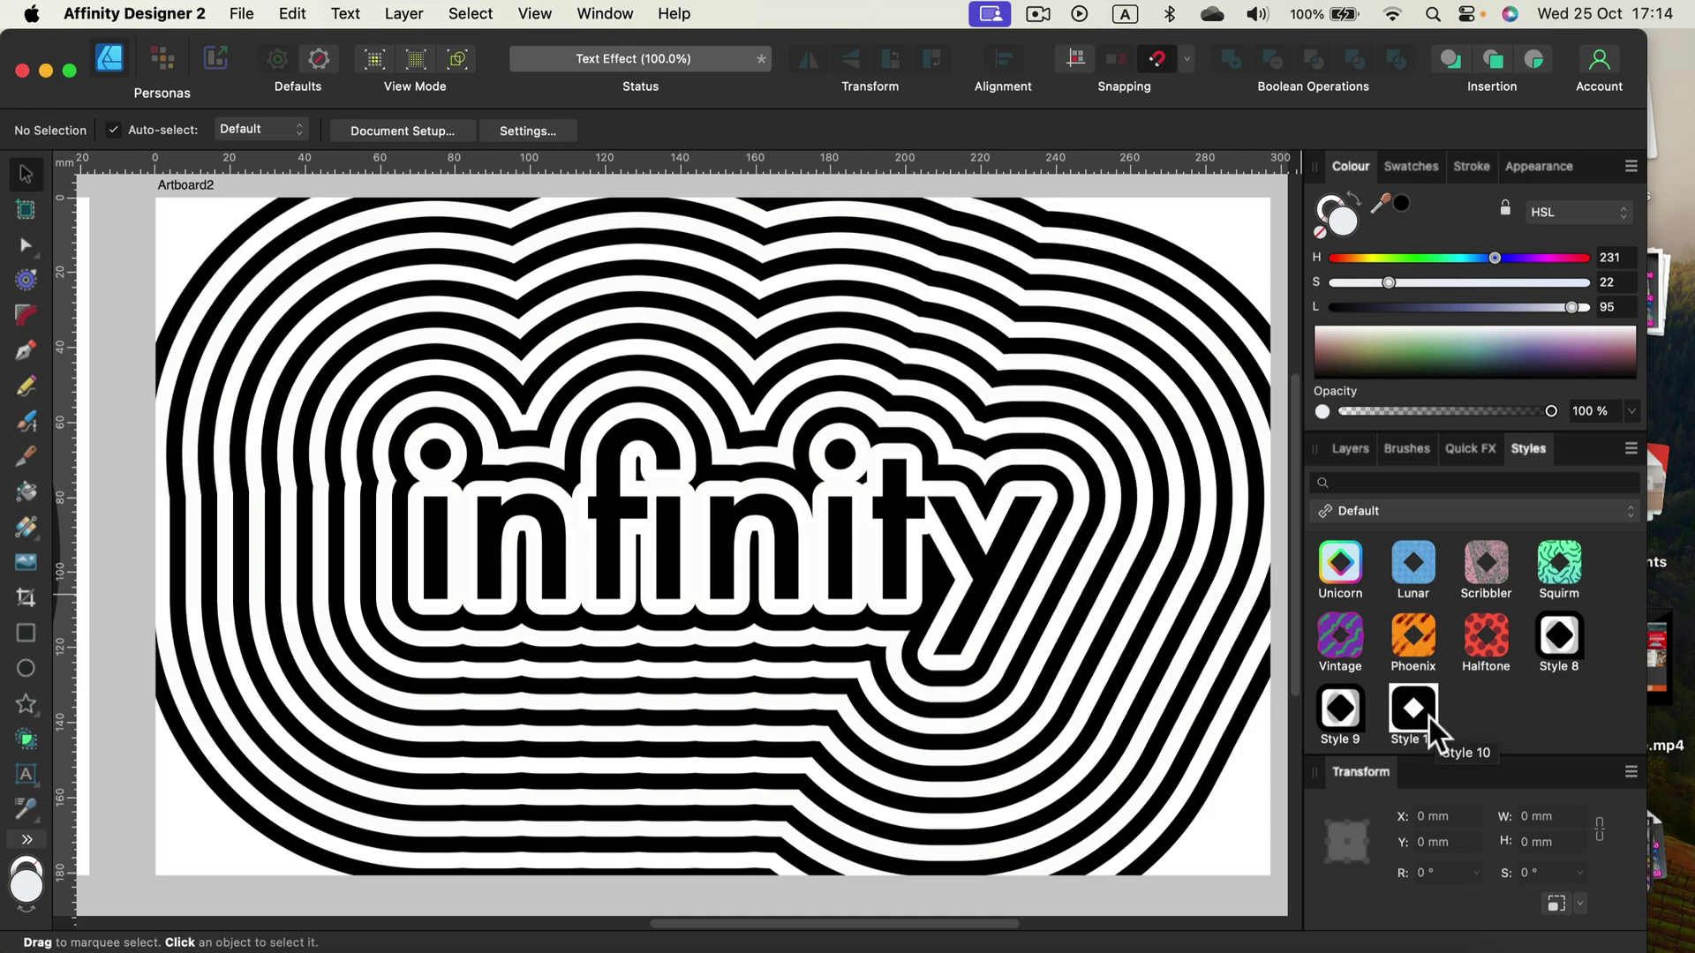
click(715, 534)
drag(716, 530, 792, 532)
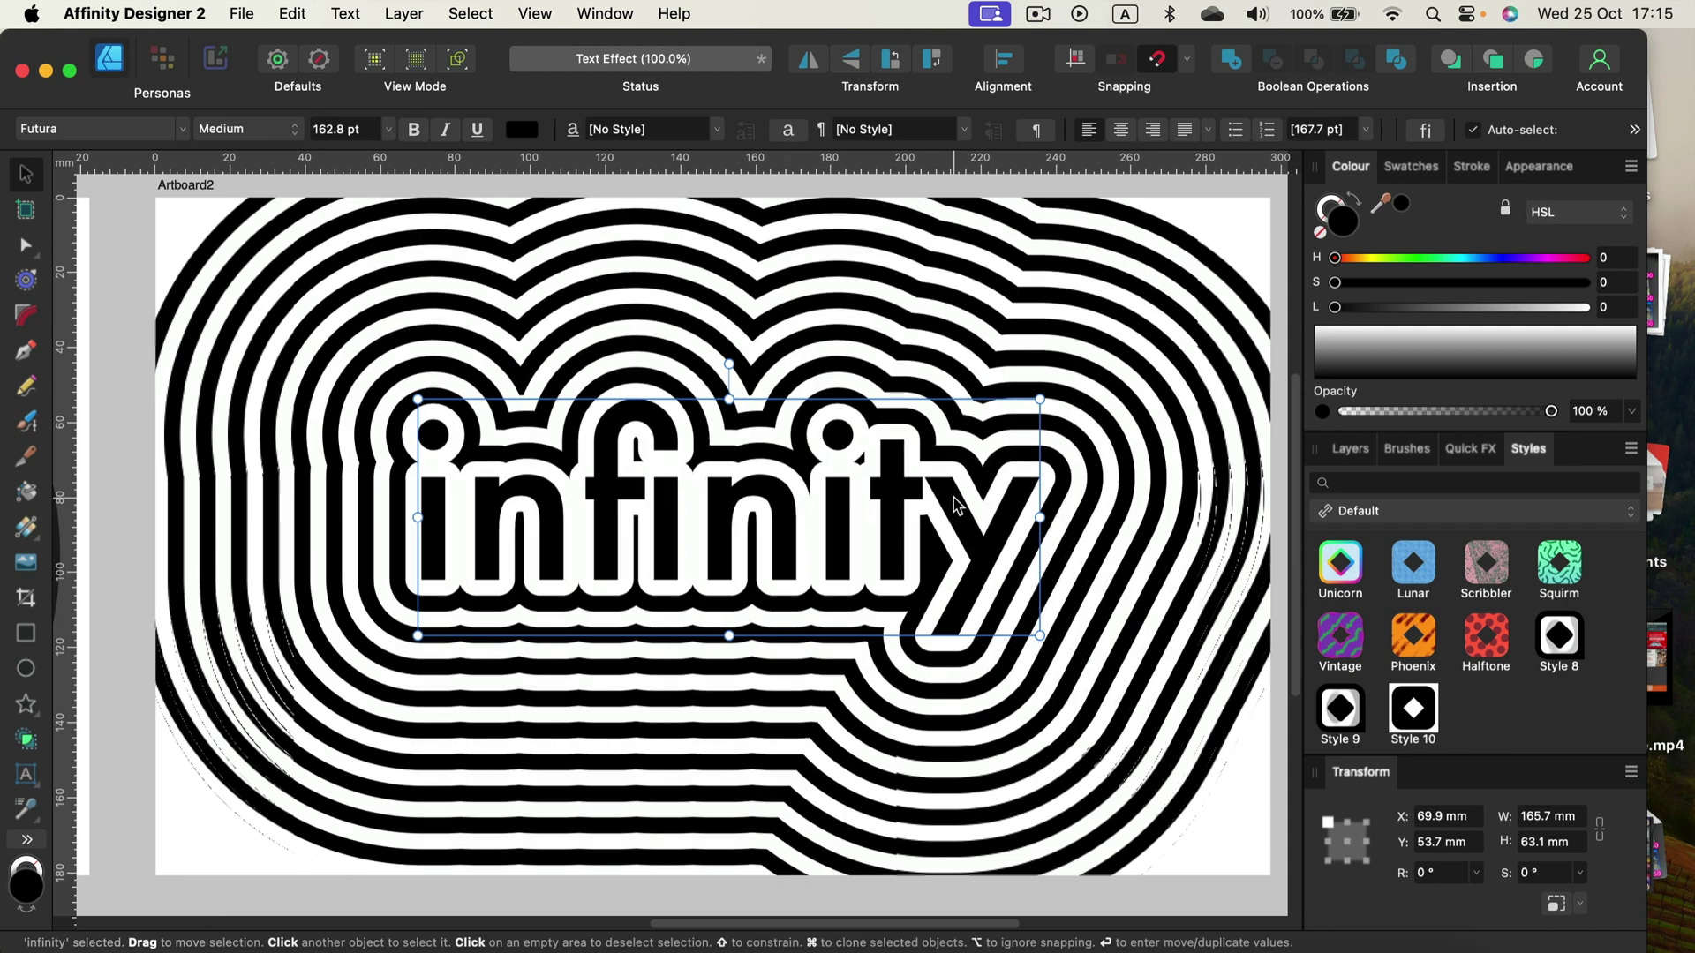
- Inspect the infinity layer's stacked Outline effects in Layer Effects, then close the window
click(1350, 451)
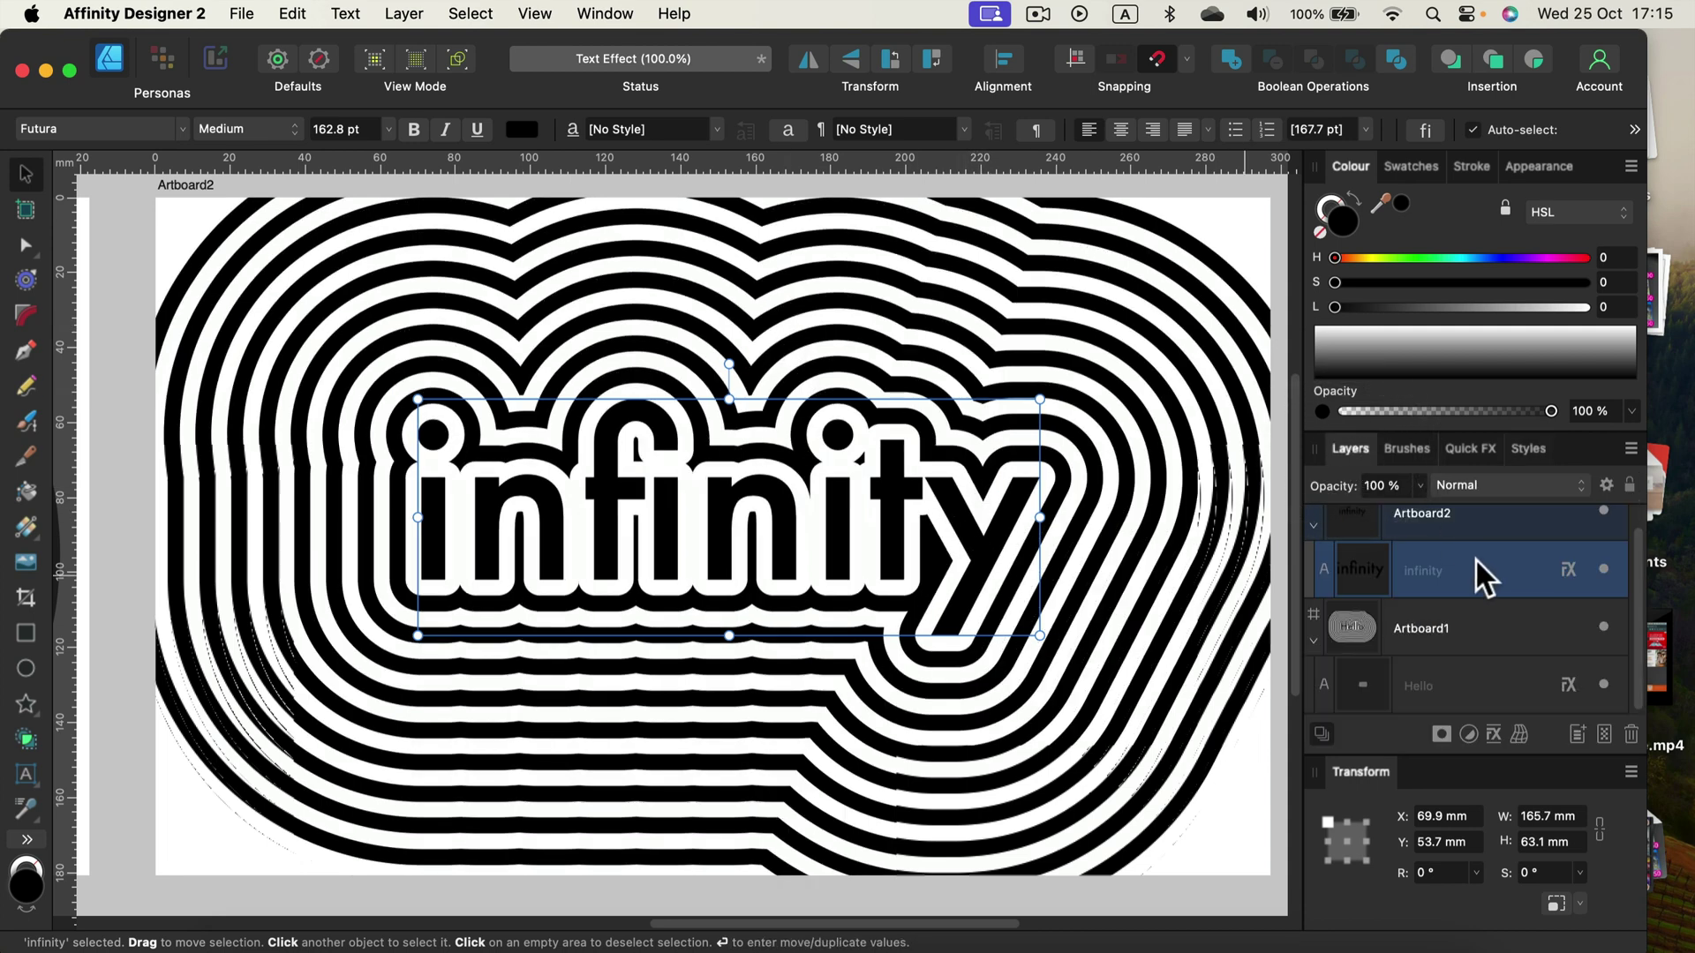
click(1569, 569)
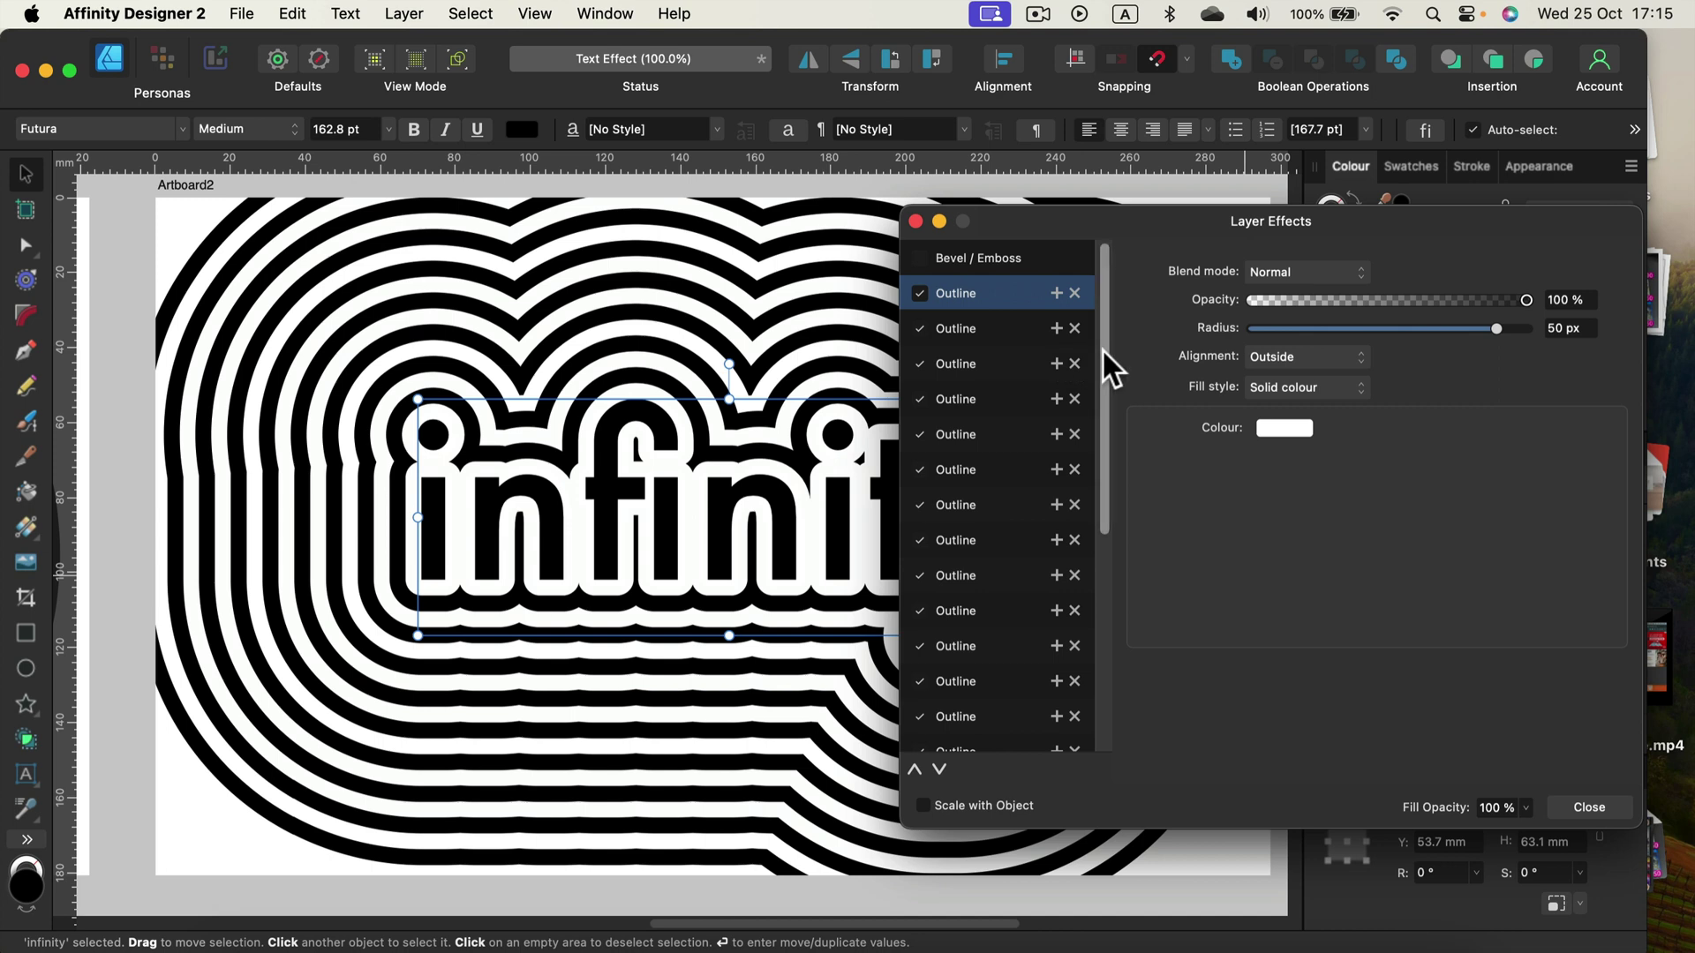
drag(1105, 347, 1115, 658)
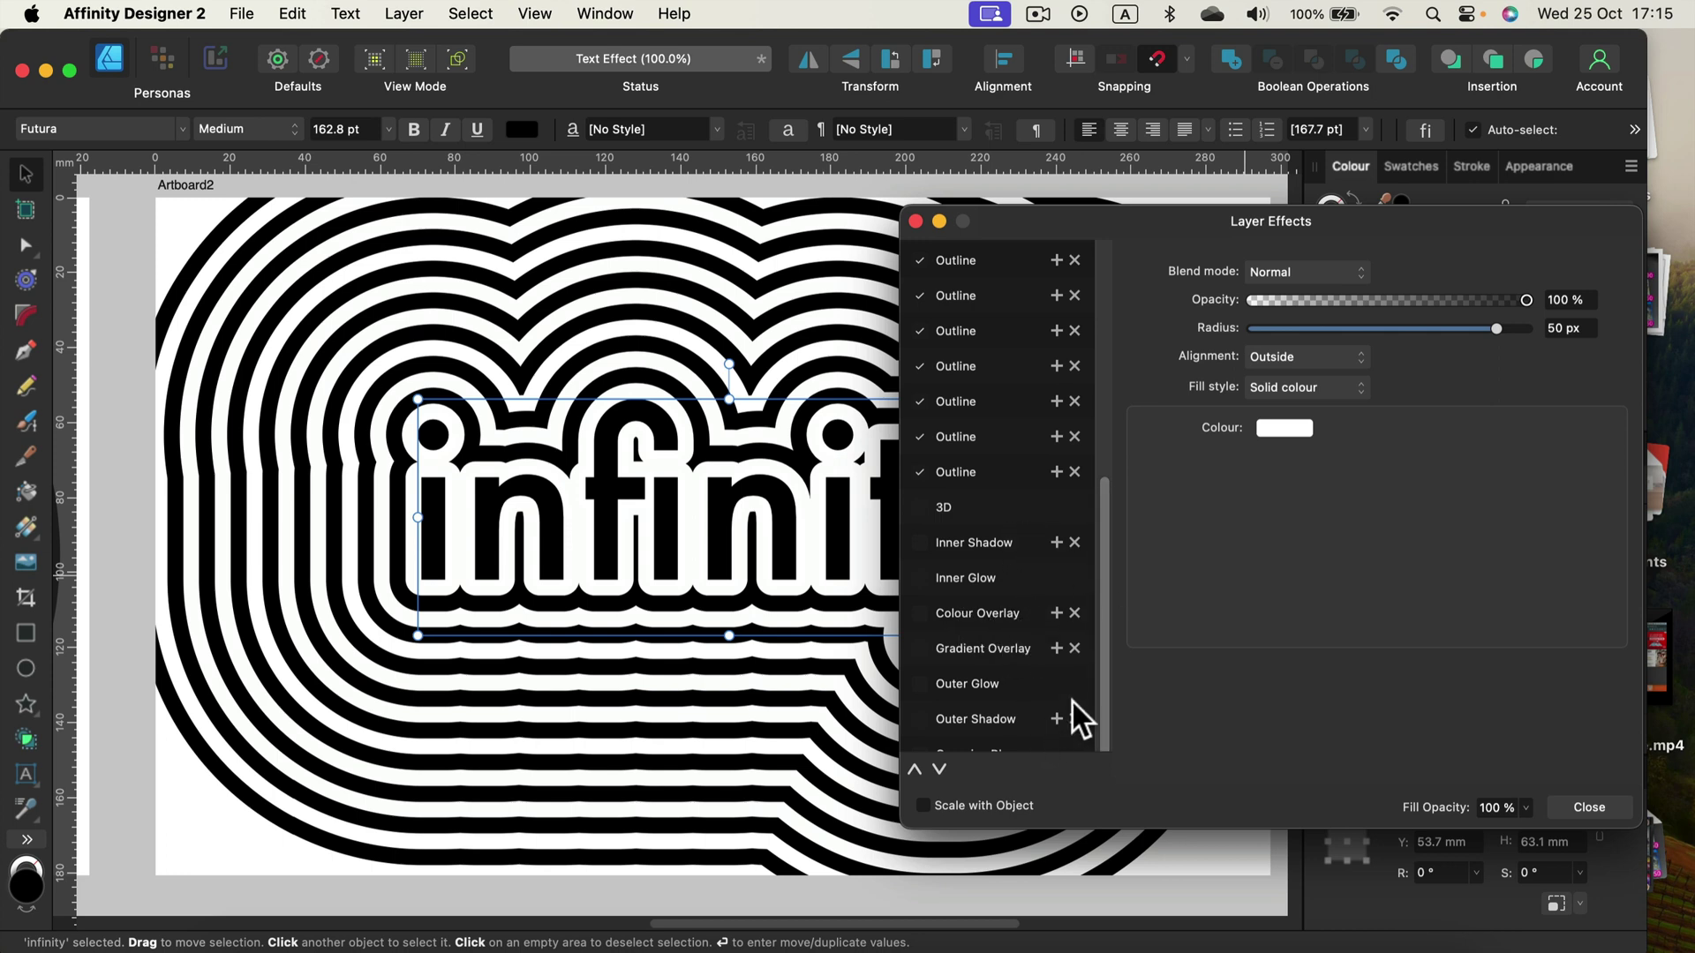
drag(1170, 214, 1035, 180)
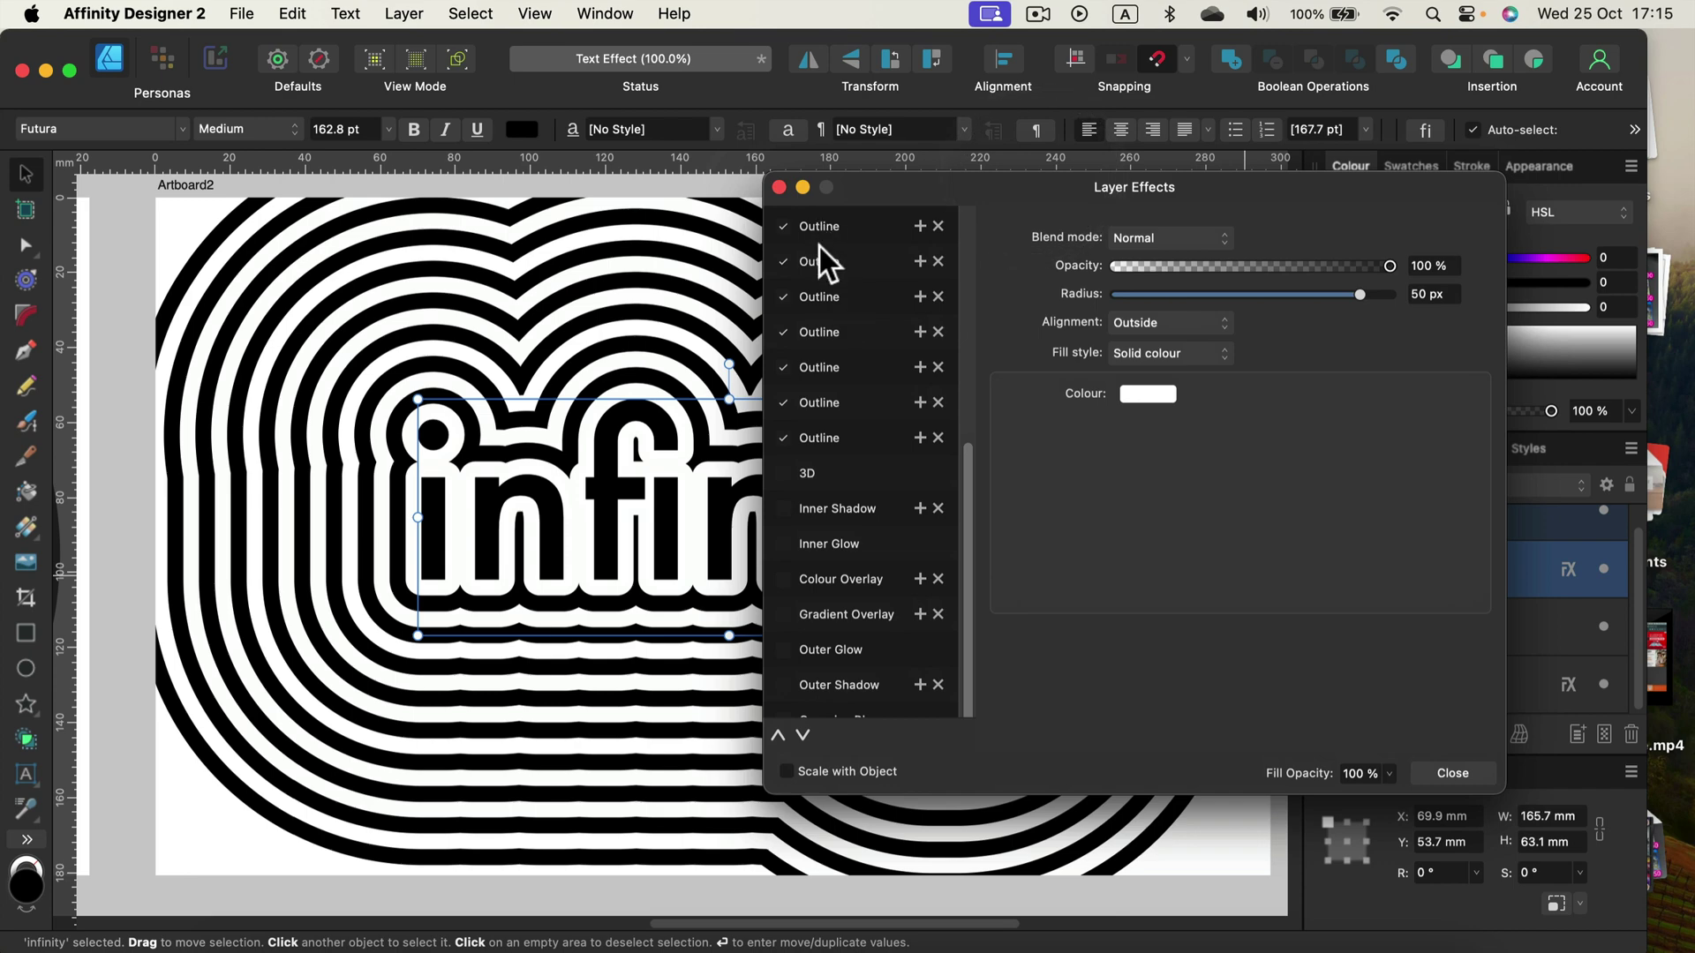
click(779, 186)
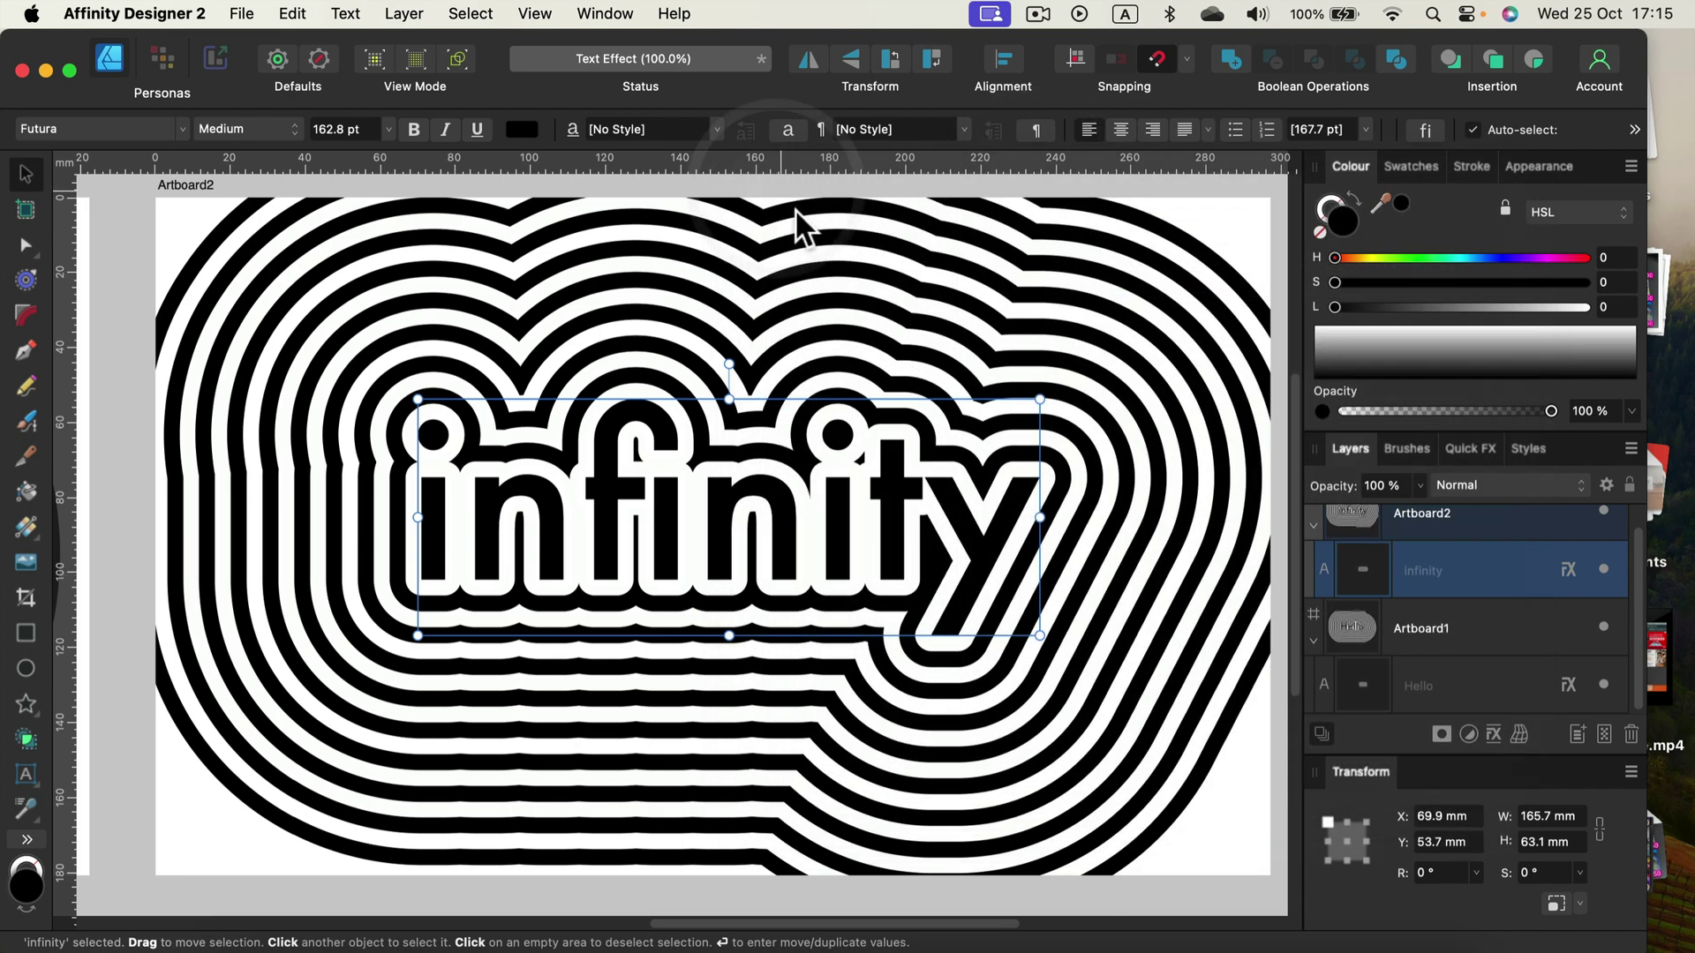